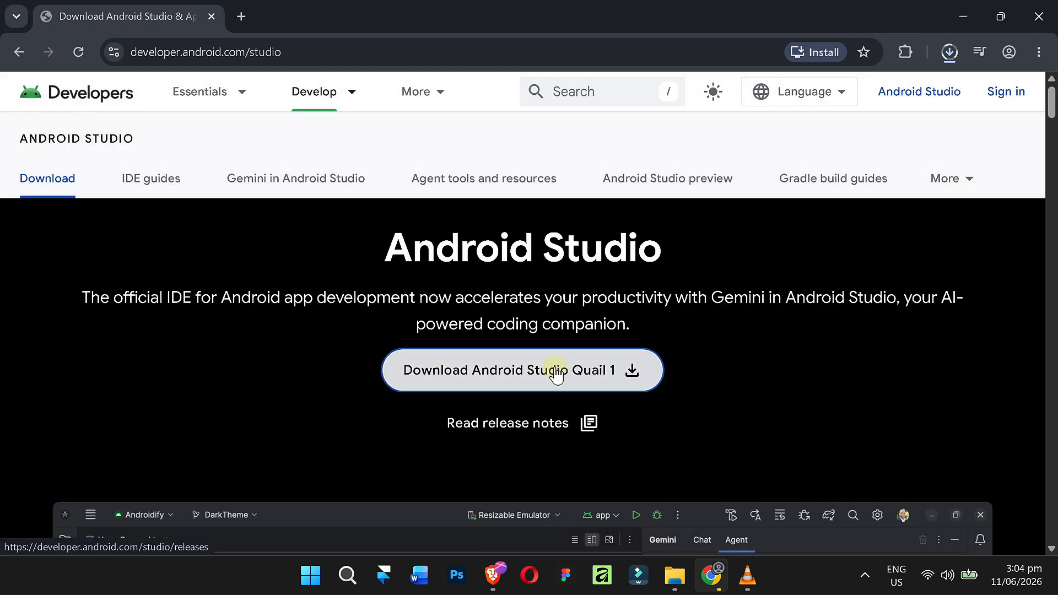
Step: Locate the downloaded android-studio-quail1-patch1-windows.exe in its folder from the browser's recent downloads
left_click(949, 56)
mouse_move(844, 140)
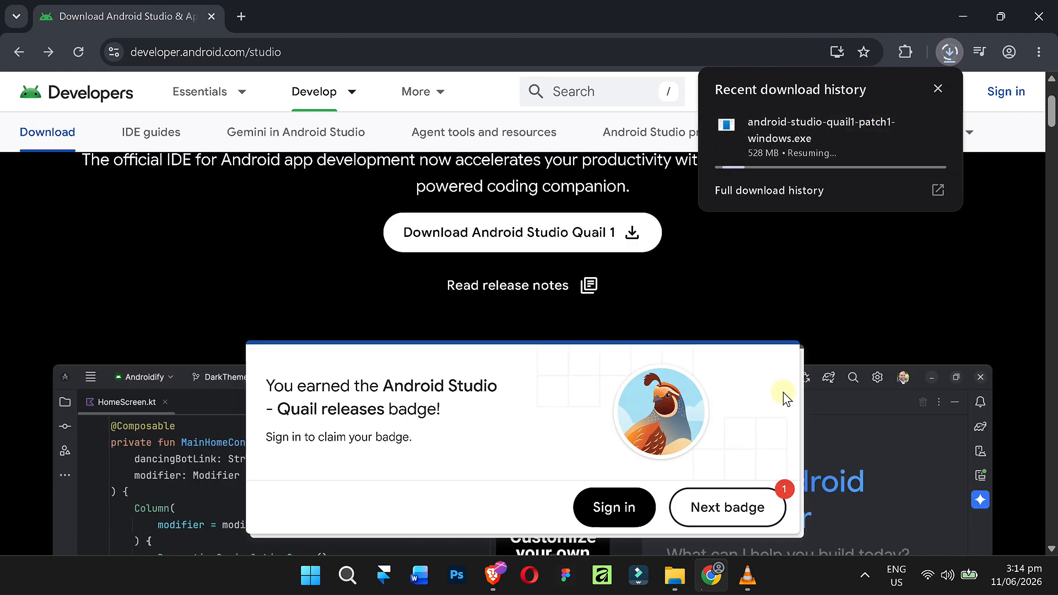
left_click(758, 318)
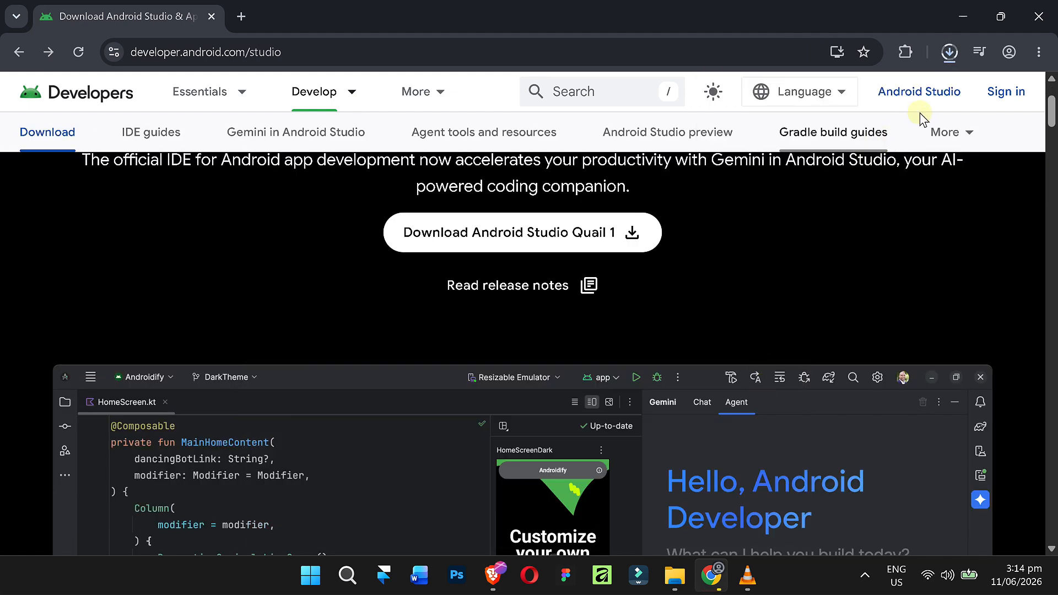
left_click(949, 52)
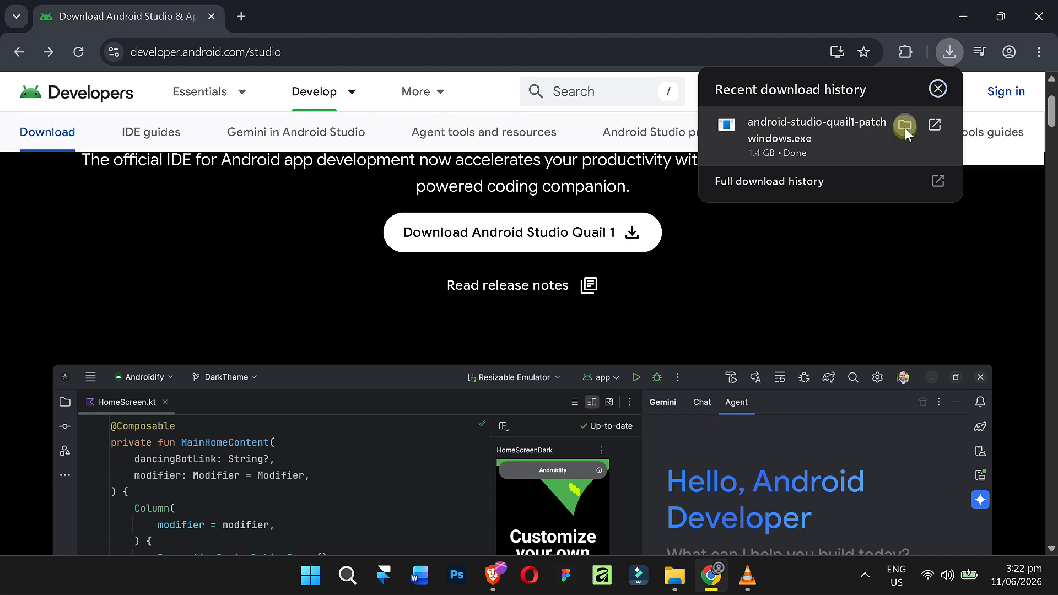
left_click(905, 125)
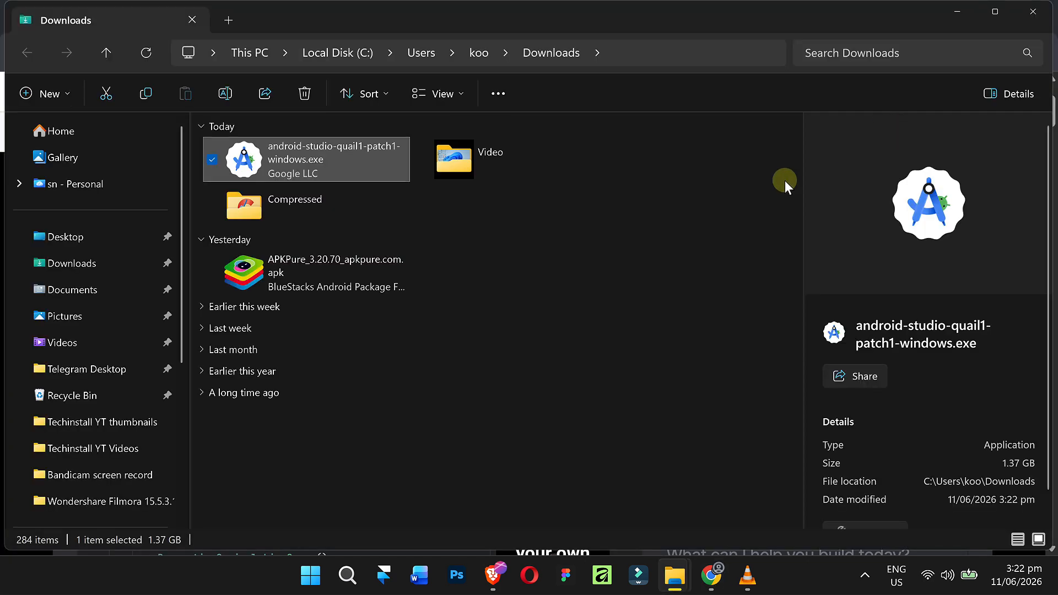
Step: Run the android-studio-quail1-patch1-windows.exe installer and minimize the file explorer and browser windows
double_click(313, 152)
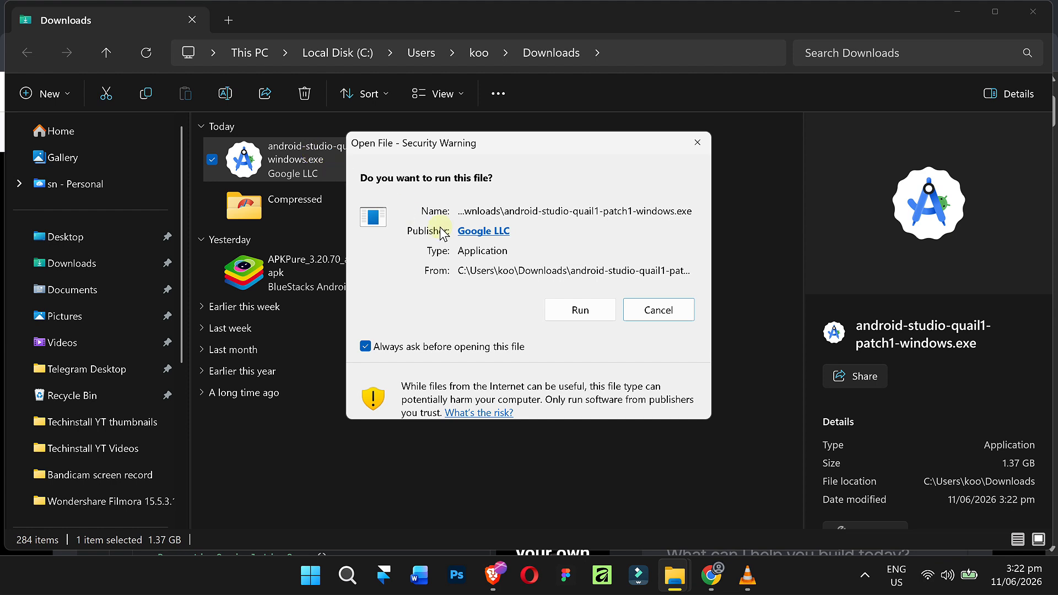
left_click(561, 307)
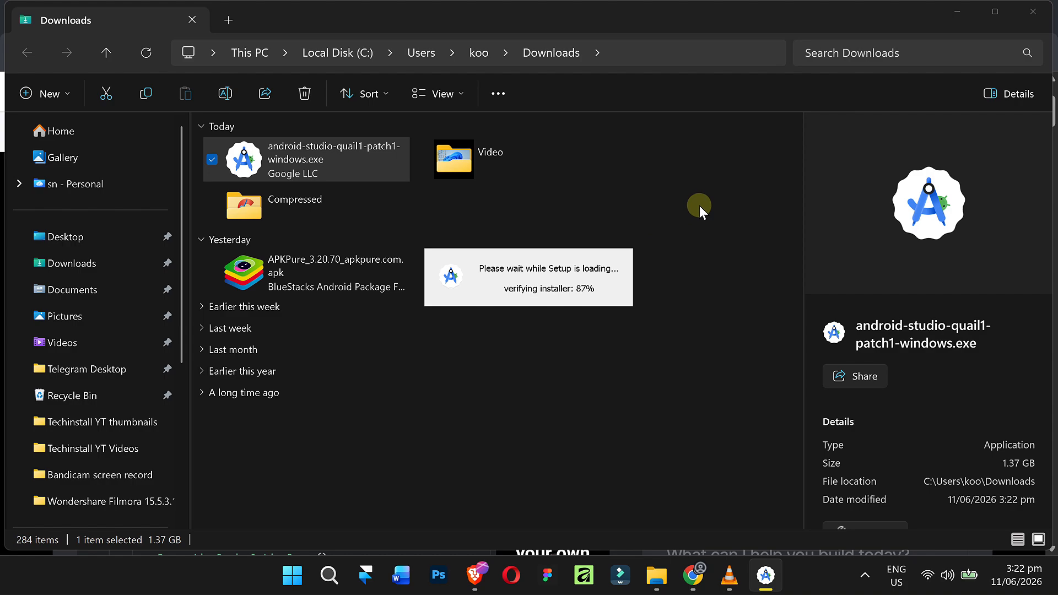
left_click(956, 15)
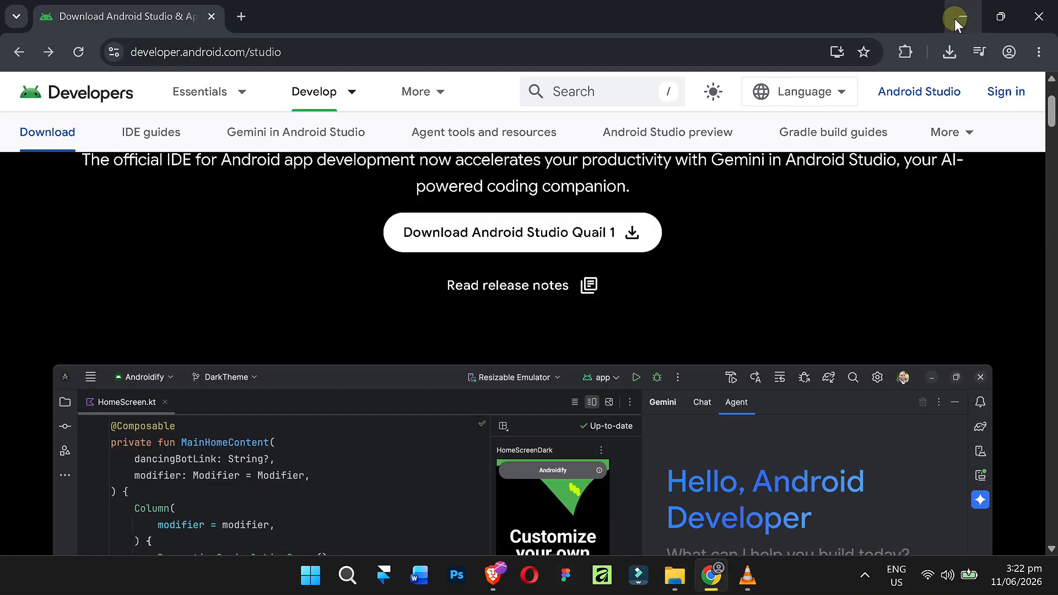
left_click(956, 16)
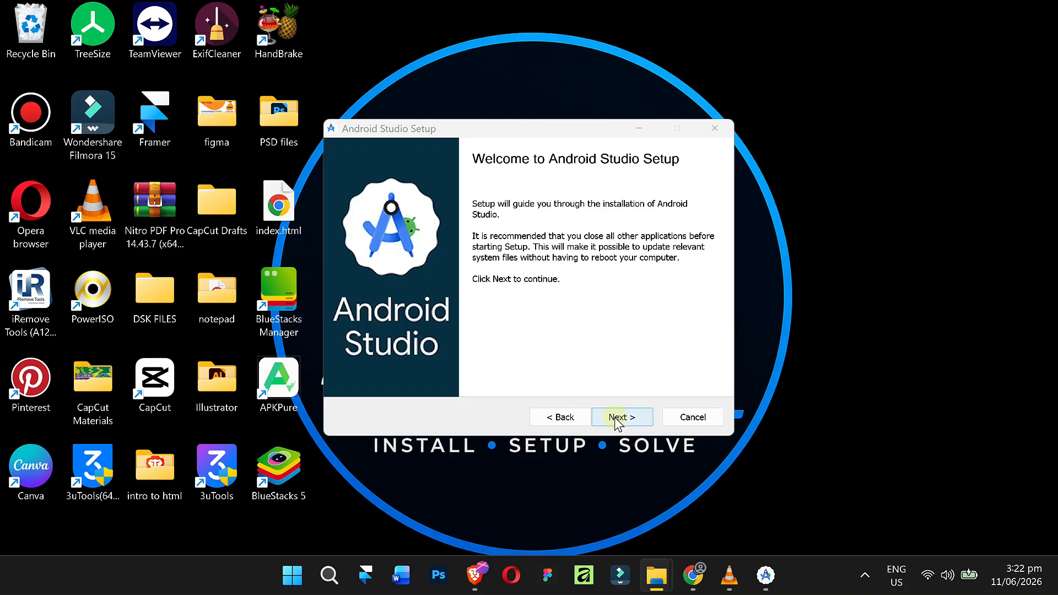
Step: Install Android Studio with the default components, the location C:\Program Files\Android\Android Studio and the Start Menu folder Android Studio
left_click(620, 420)
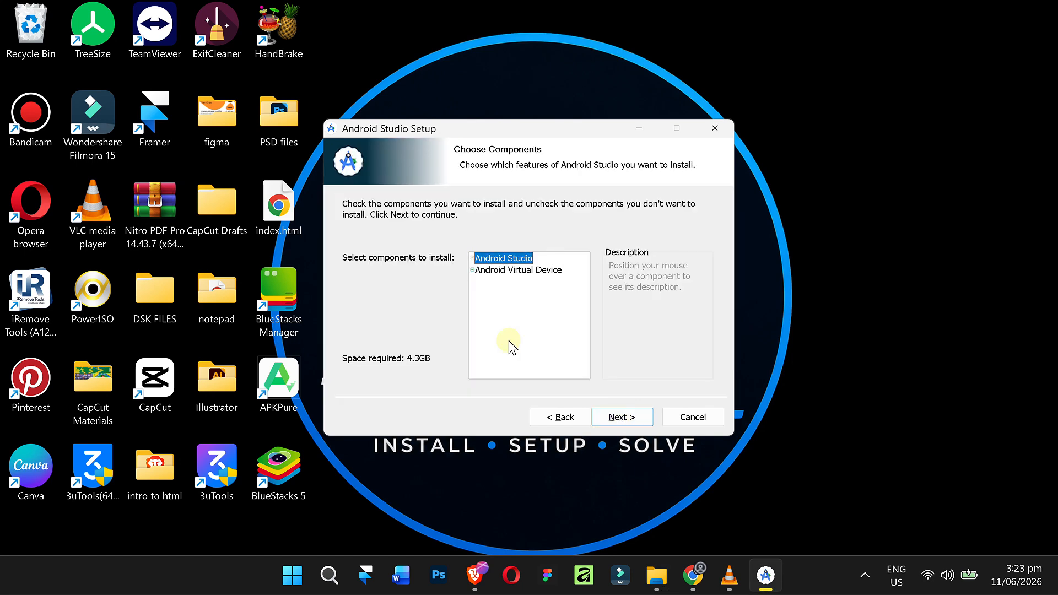
left_click(621, 419)
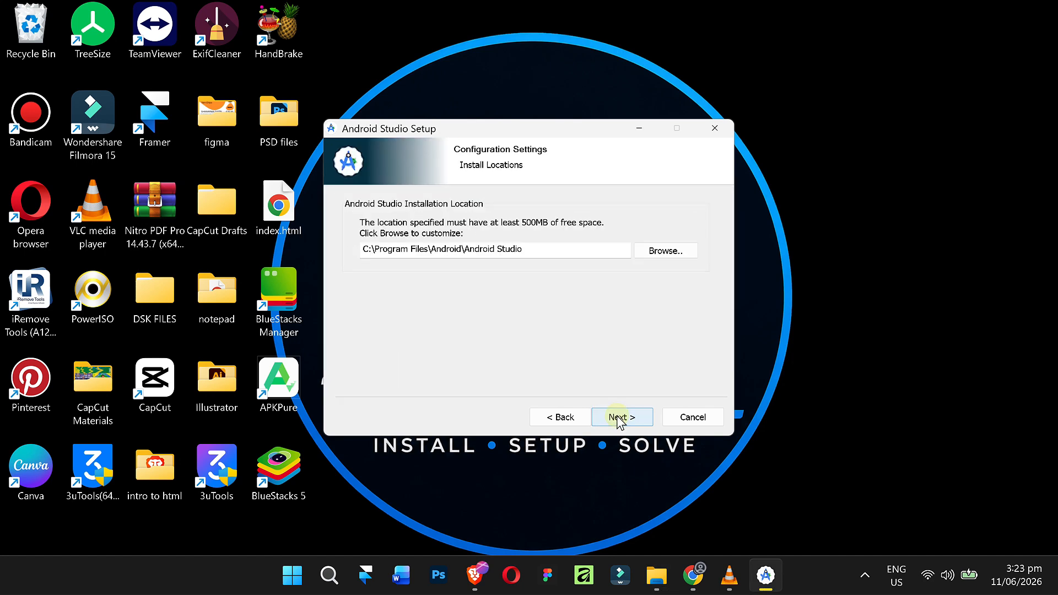
left_click(621, 419)
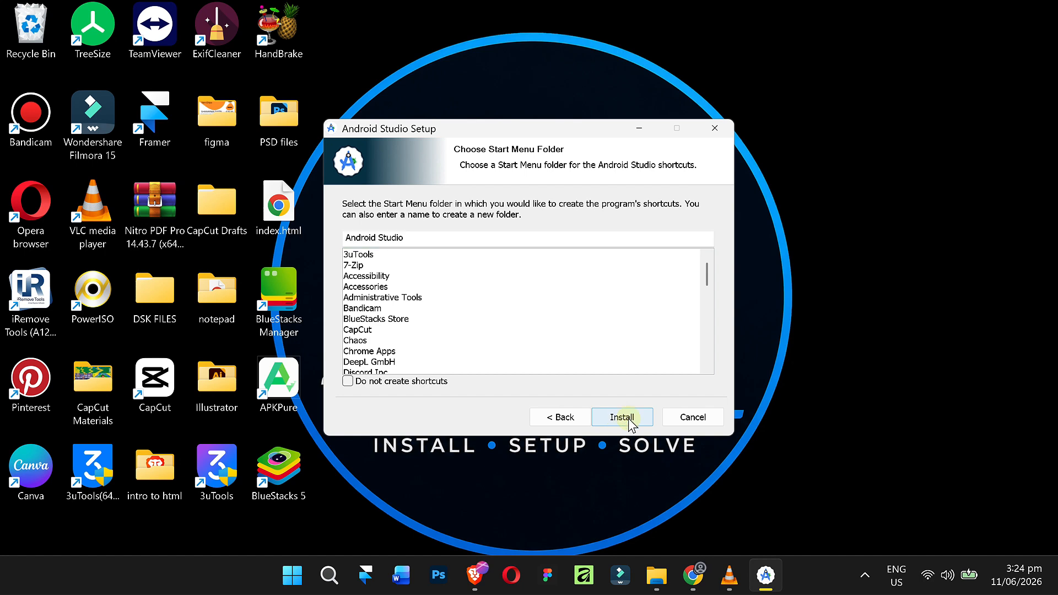
left_click(621, 420)
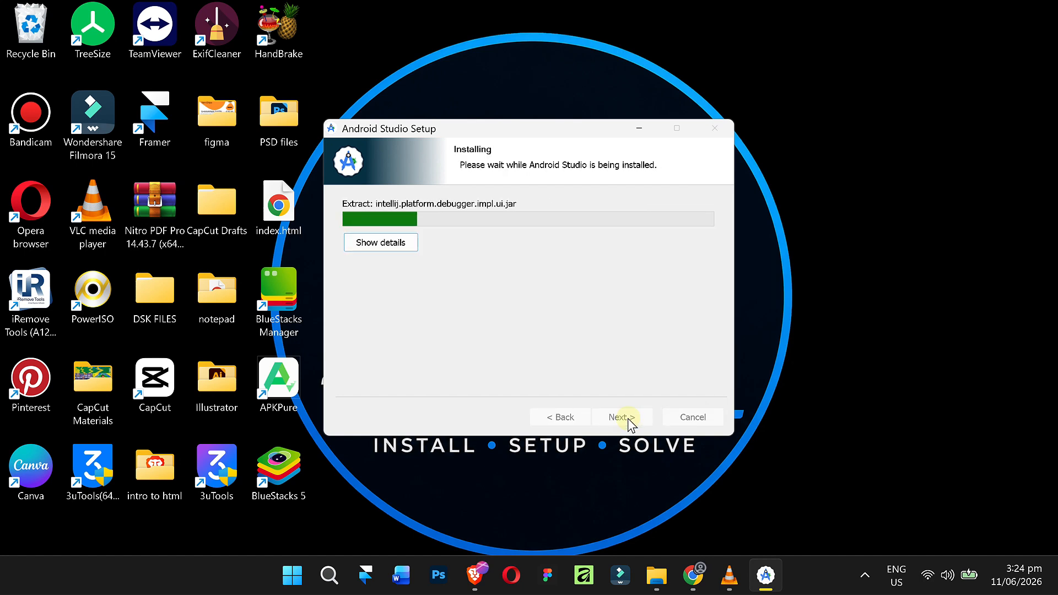
left_click(867, 585)
left_click(867, 585)
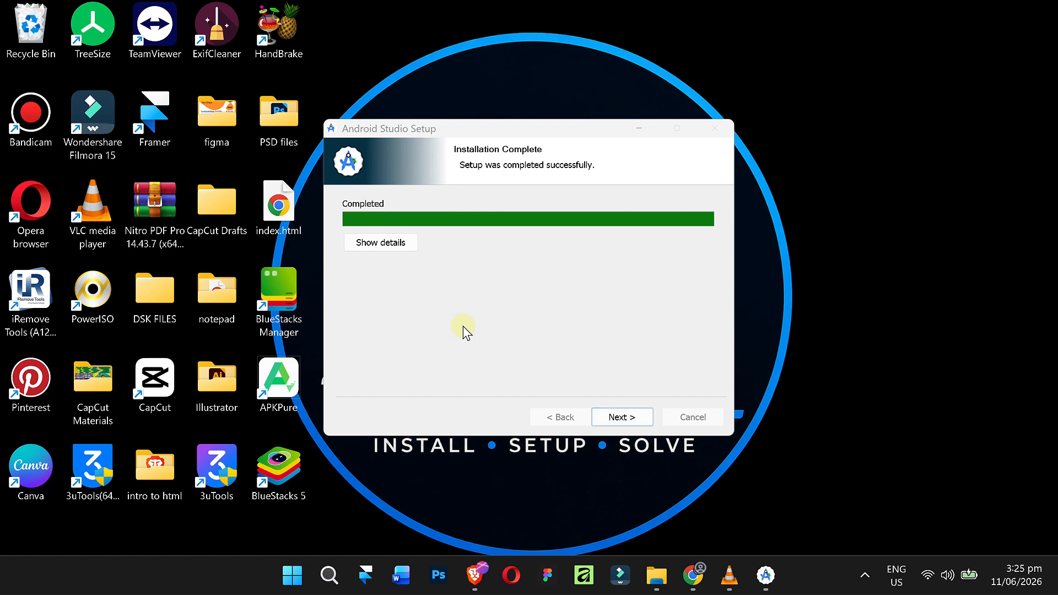
Step: Finish the installer so that Android Studio starts, and decline sending usage statistics
left_click(620, 418)
left_click(618, 419)
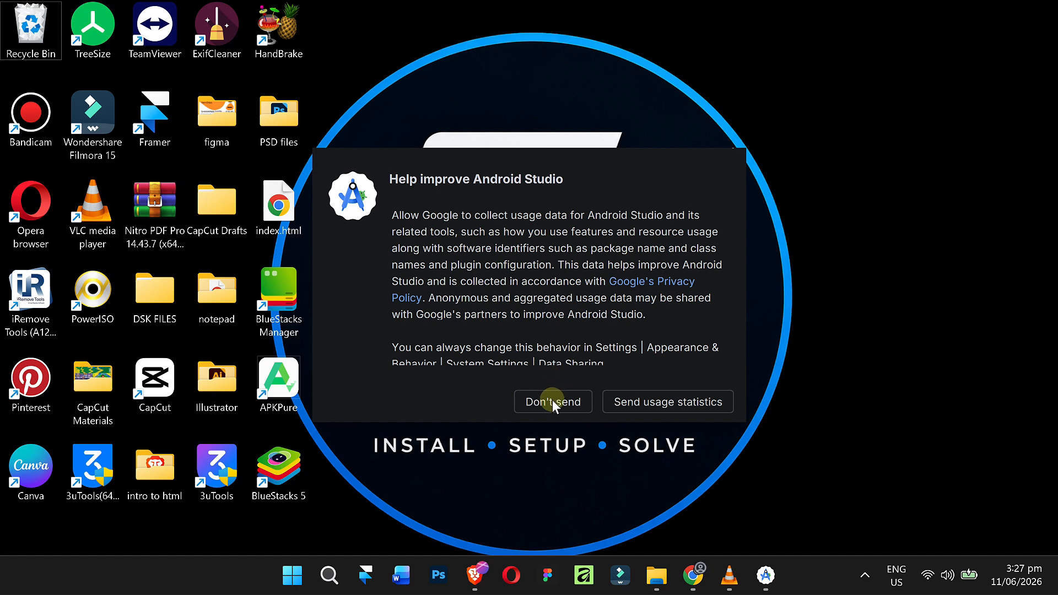
left_click(553, 400)
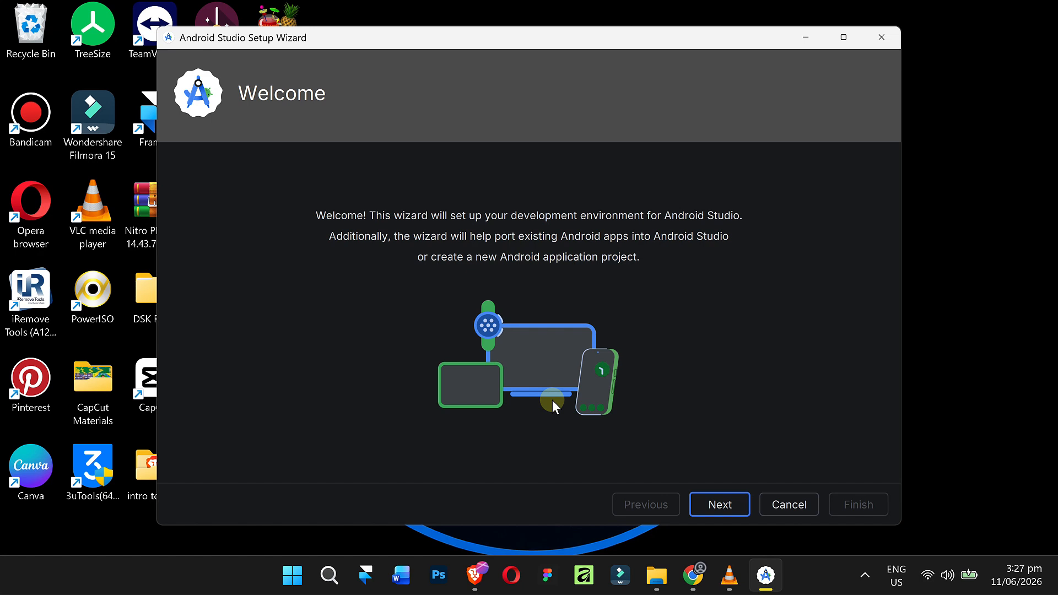
Step: Choose the Standard install type in the Android Studio Setup Wizard and proceed to the license agreement
left_click(720, 506)
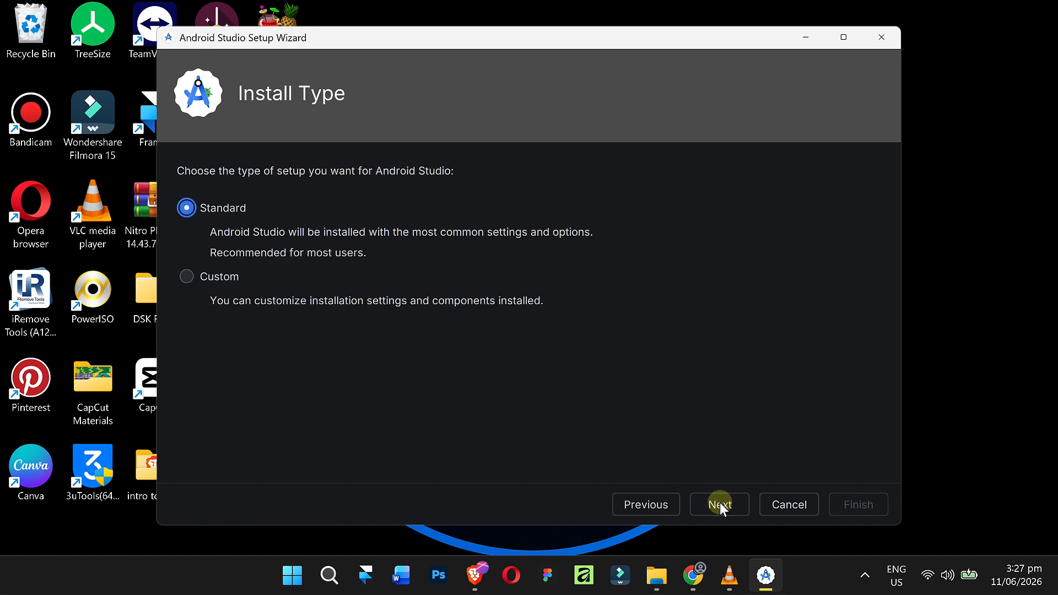
left_click(721, 503)
left_click(720, 504)
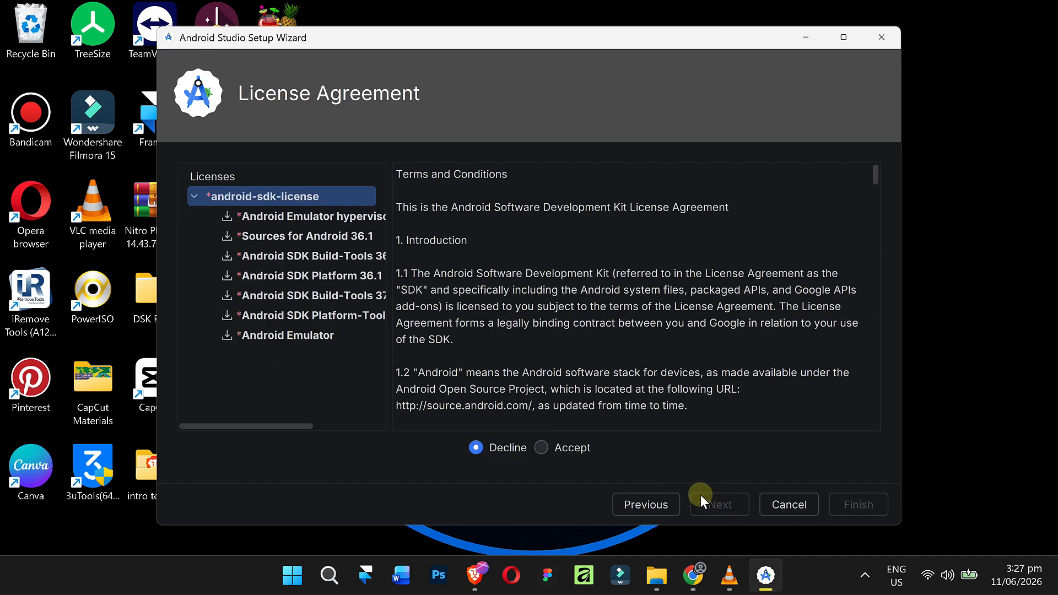
Step: Accept the android-sdk-license, download the SDK components and finish the setup wizard
left_click(542, 447)
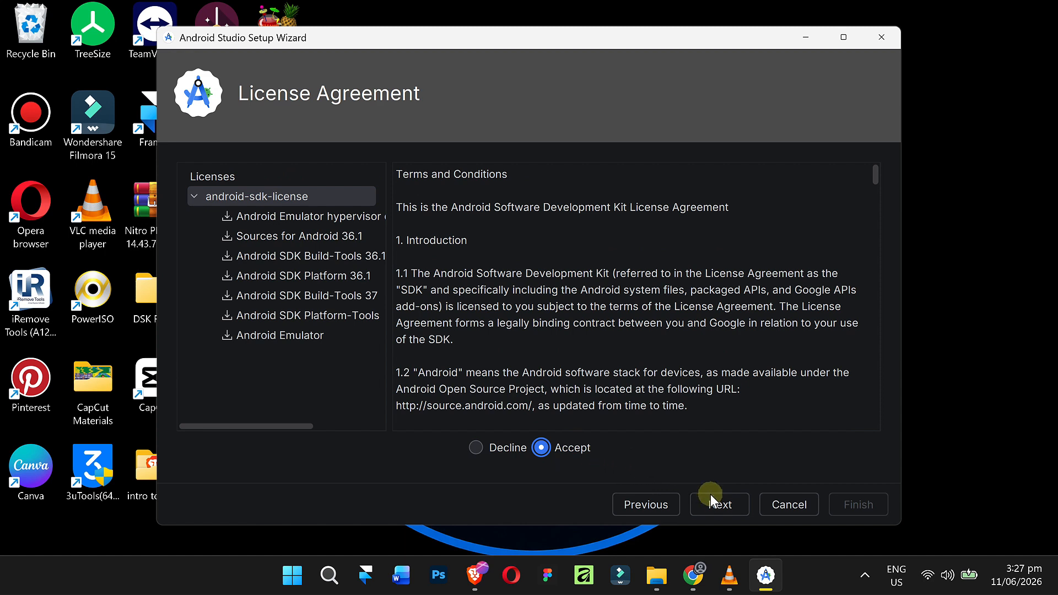
left_click(719, 507)
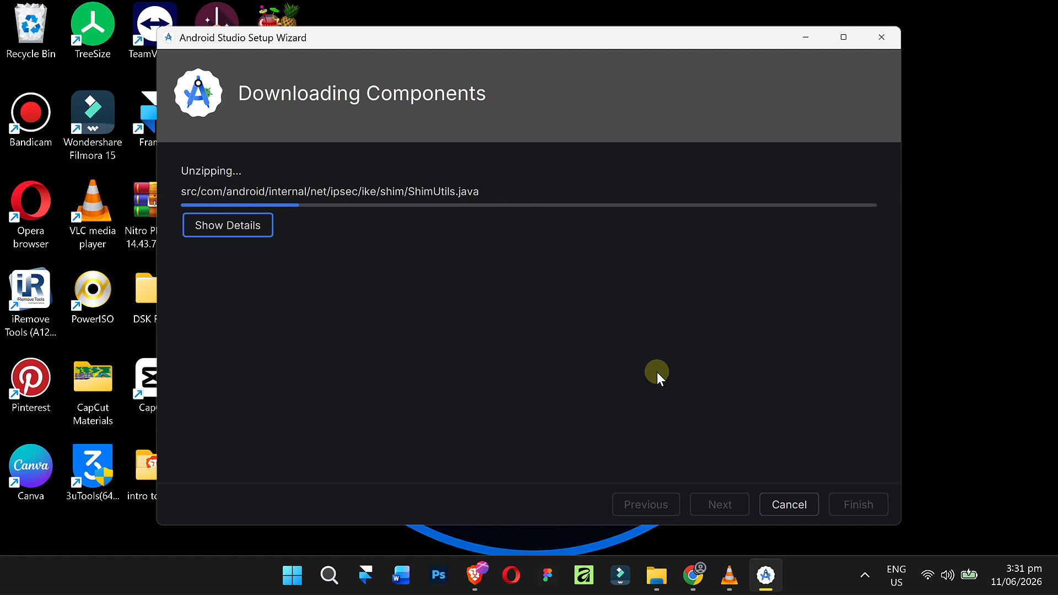
left_click(858, 506)
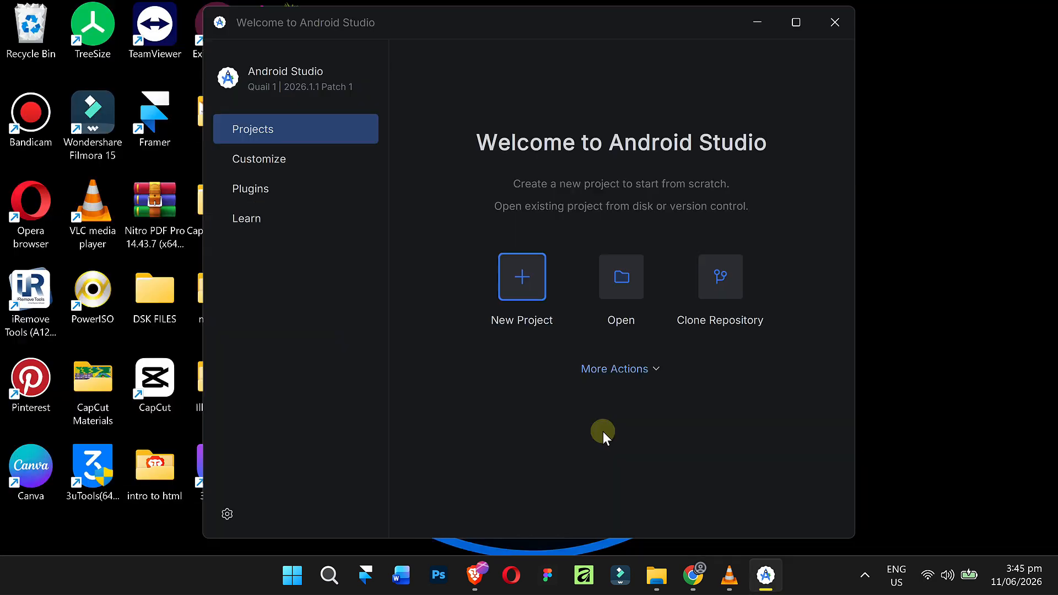
Step: Open the Virtual Device Manager in a maximized window and allow adb.exe network access through the firewall
left_click(649, 372)
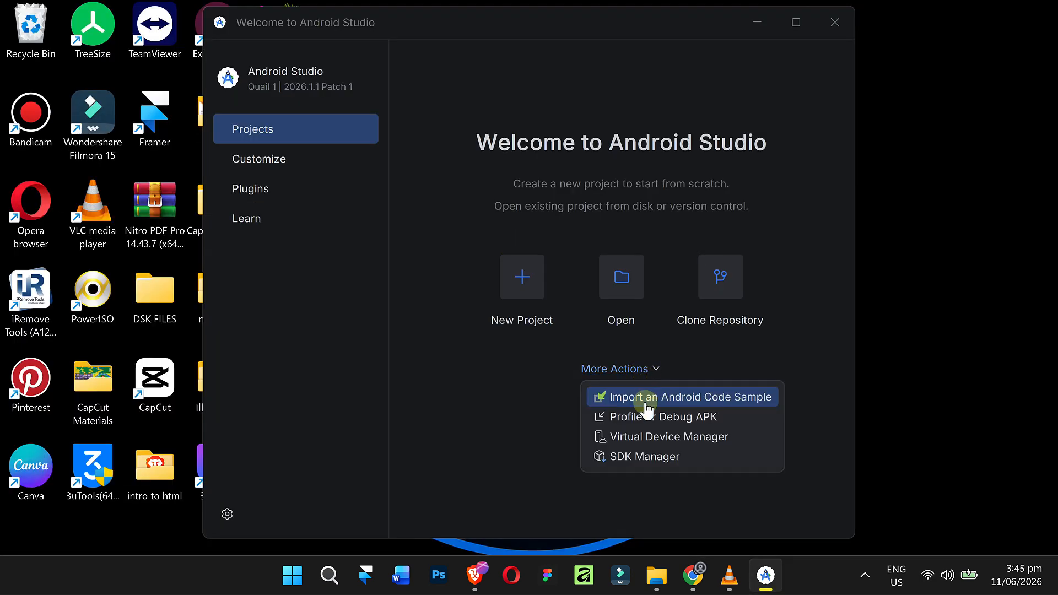
left_click(662, 437)
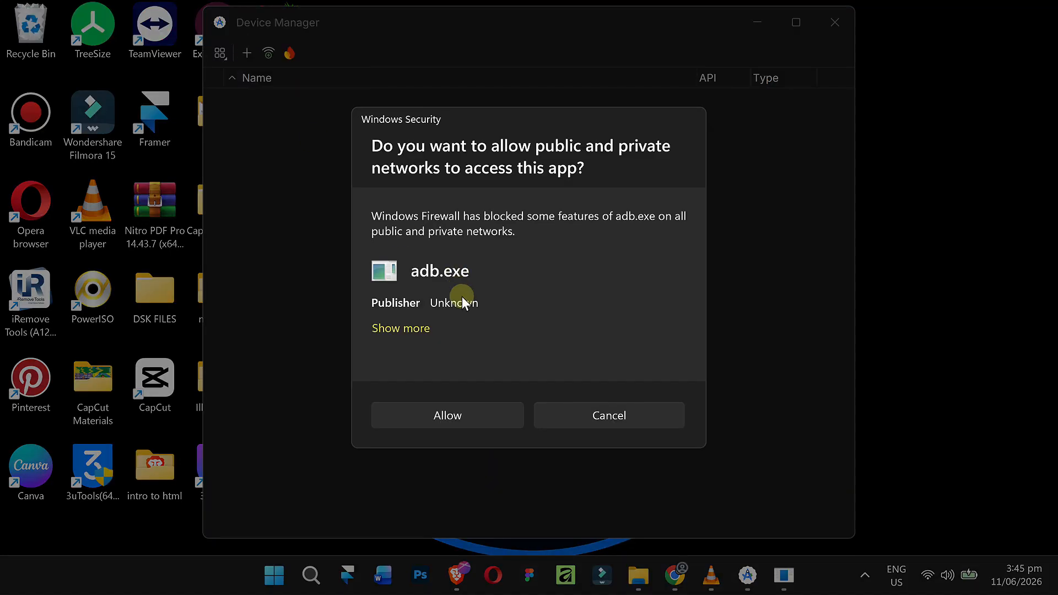
left_click(458, 414)
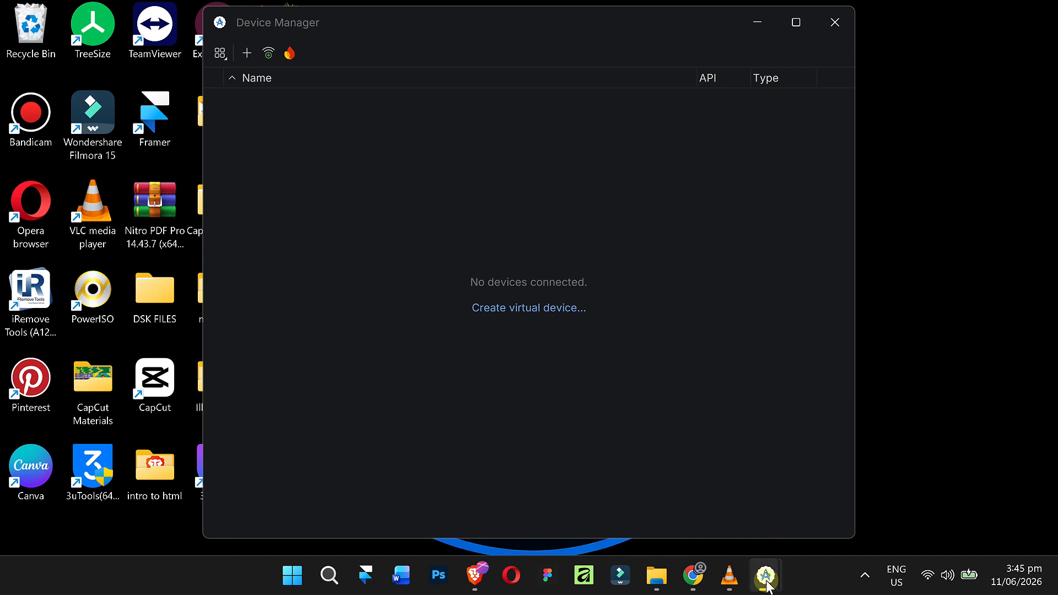
mouse_move(767, 586)
left_click(814, 495)
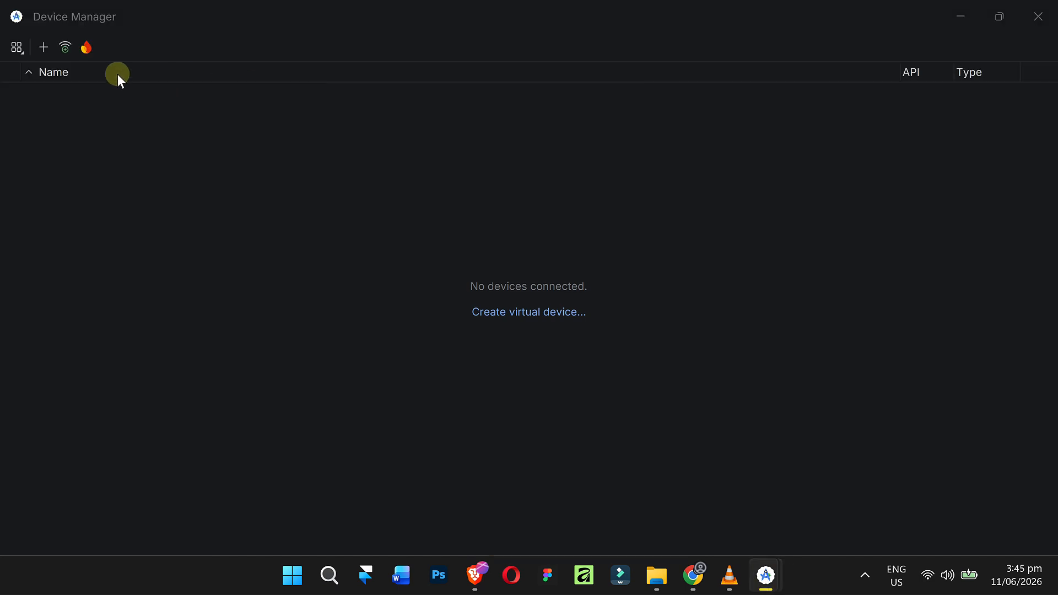
Step: Add a new virtual device with the TV form factor and the Television (1080p) hardware profile
left_click(45, 47)
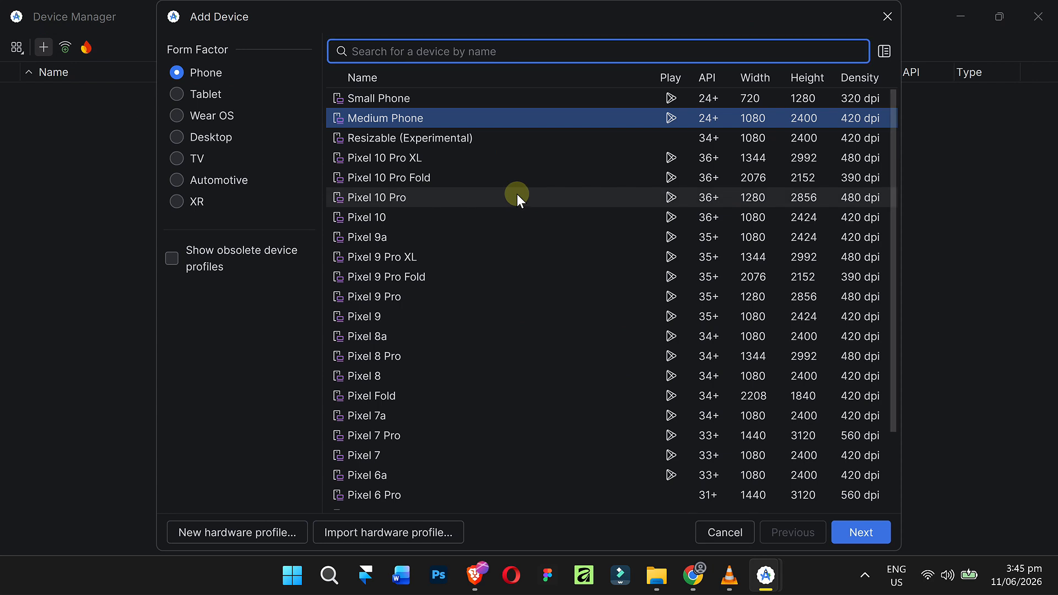
scroll(500, 290, "down", 2)
scroll(502, 287, "up", 2)
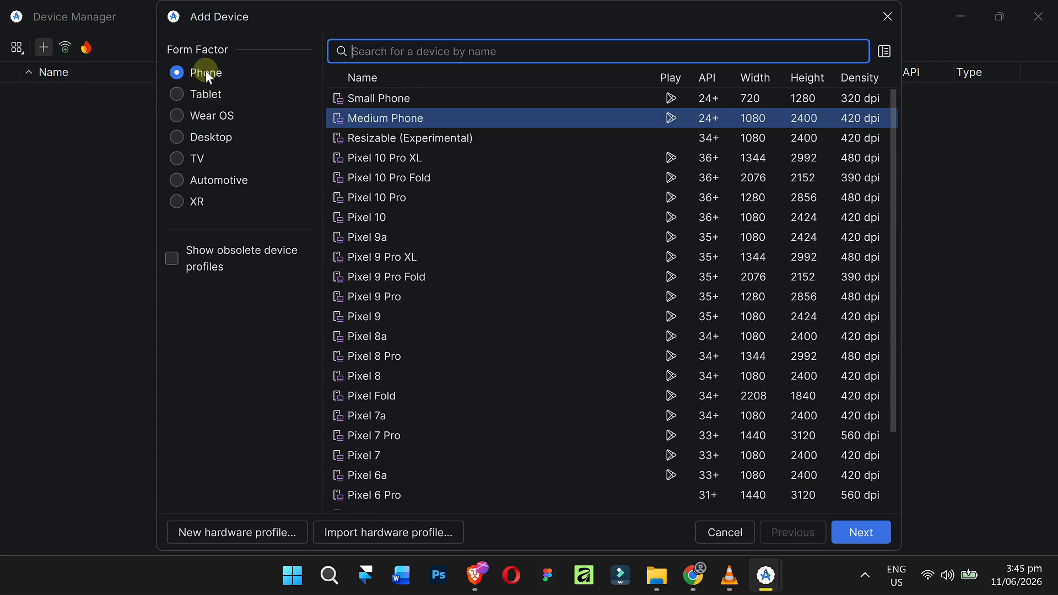
left_click(177, 158)
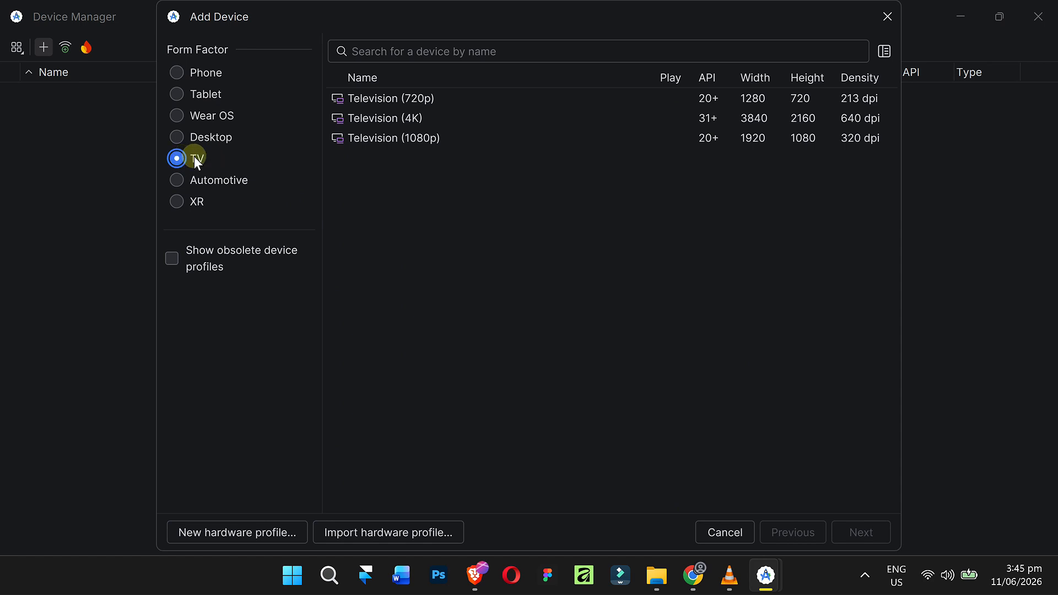
left_click(448, 140)
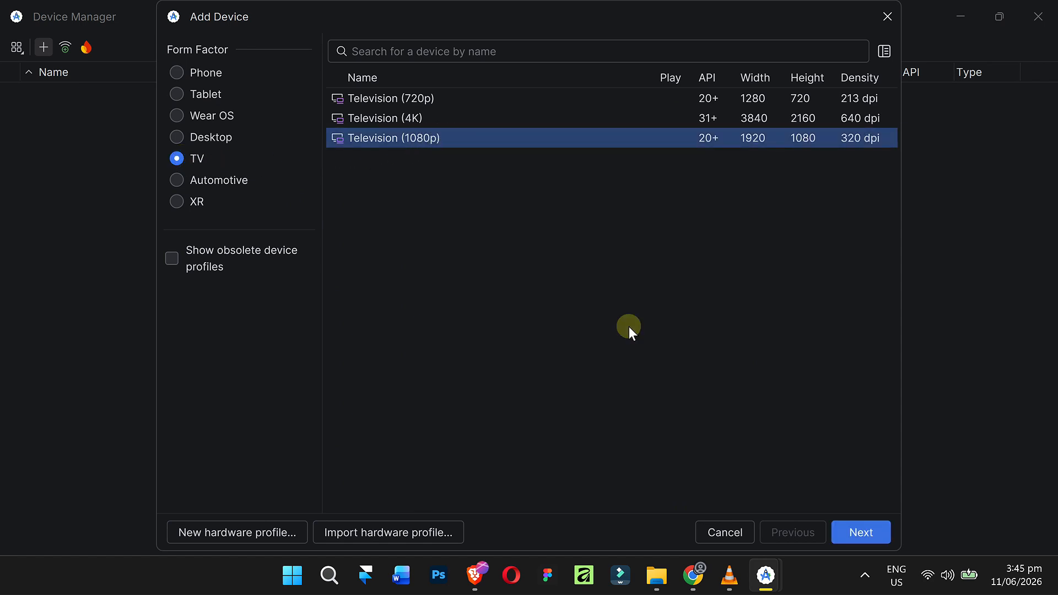
left_click(854, 531)
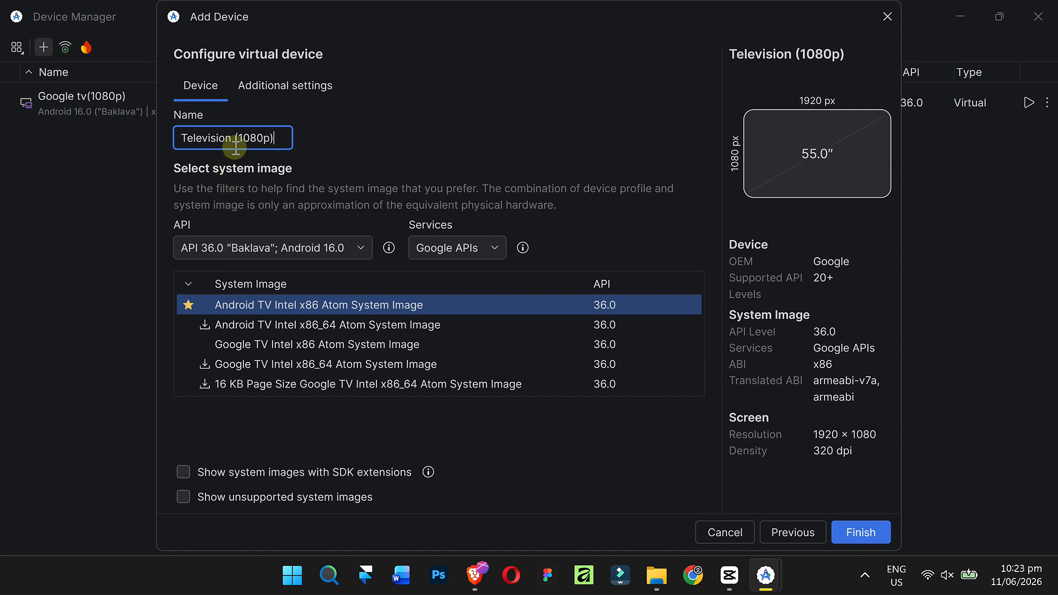
Step: Name the virtual device "Android tv(1080p)", create it with the Android TV Intel x86 Atom System Image, and start it
left_click_drag(237, 138, 169, 135)
type("And")
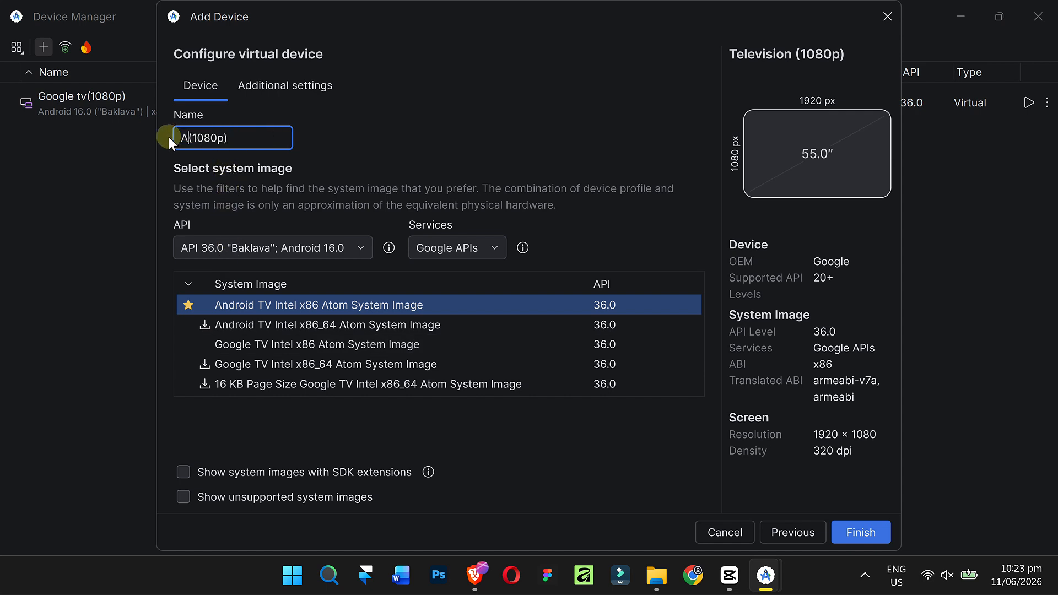
type("roid tv")
left_click(861, 532)
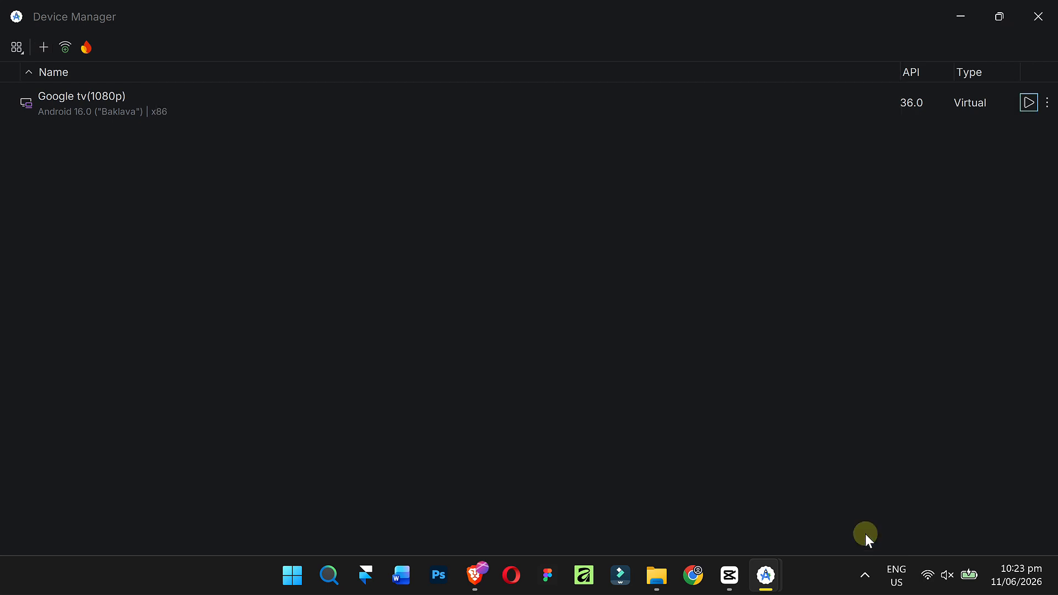
left_click(1030, 103)
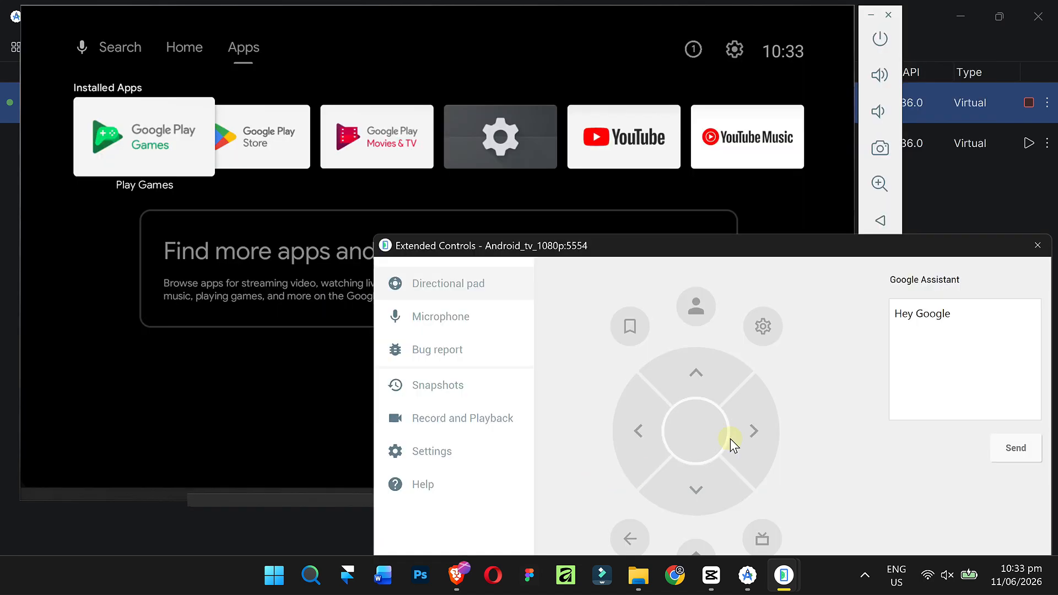
Step: Explore the TV emulator's Apps screen with the directional pad, moving the focus across the installed apps and the top navigation
left_click(759, 430)
left_click(760, 431)
triple_click(760, 431)
left_click(651, 443)
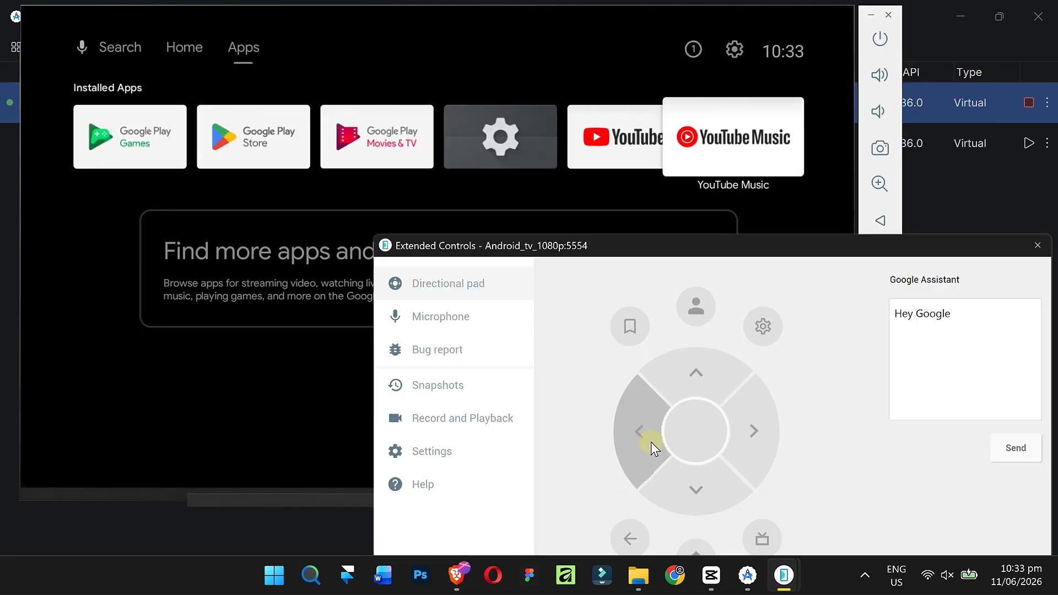
triple_click(645, 438)
left_click(645, 439)
left_click(696, 374)
double_click(760, 430)
double_click(643, 444)
Step: Open the Google Play Store from the emulator's Installed Apps row using the directional pad
left_click(711, 488)
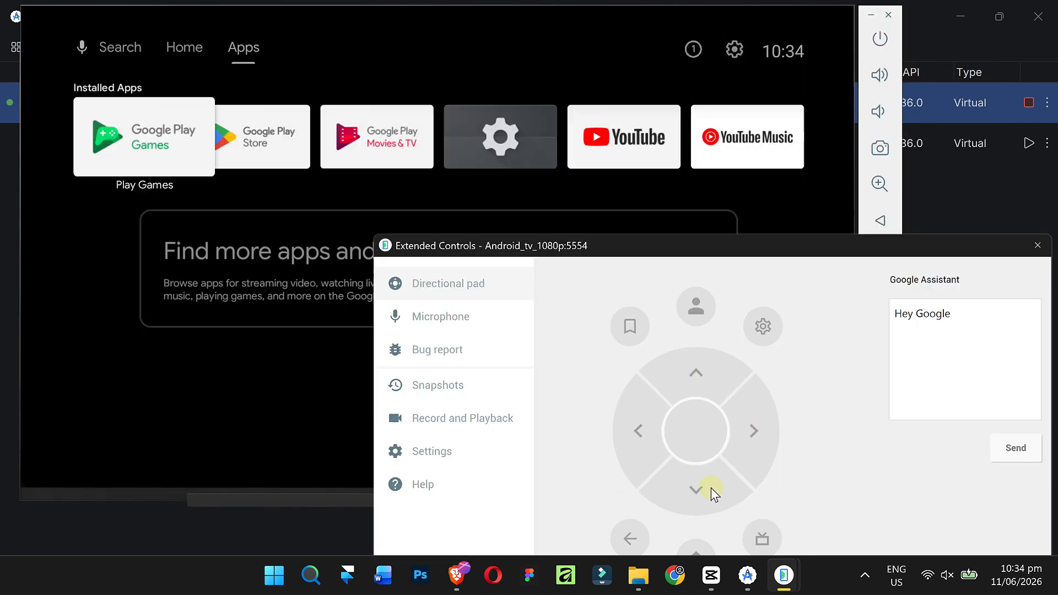
left_click(754, 436)
left_click(695, 435)
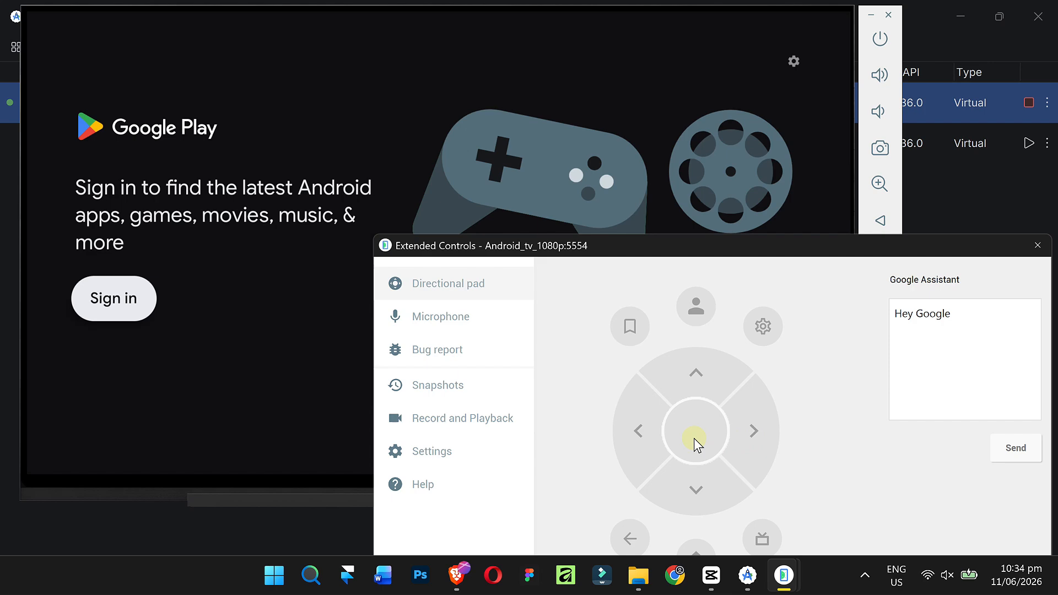
Step: Start the account sign-in from the Google Play welcome screen using the directional pad
left_click(694, 439)
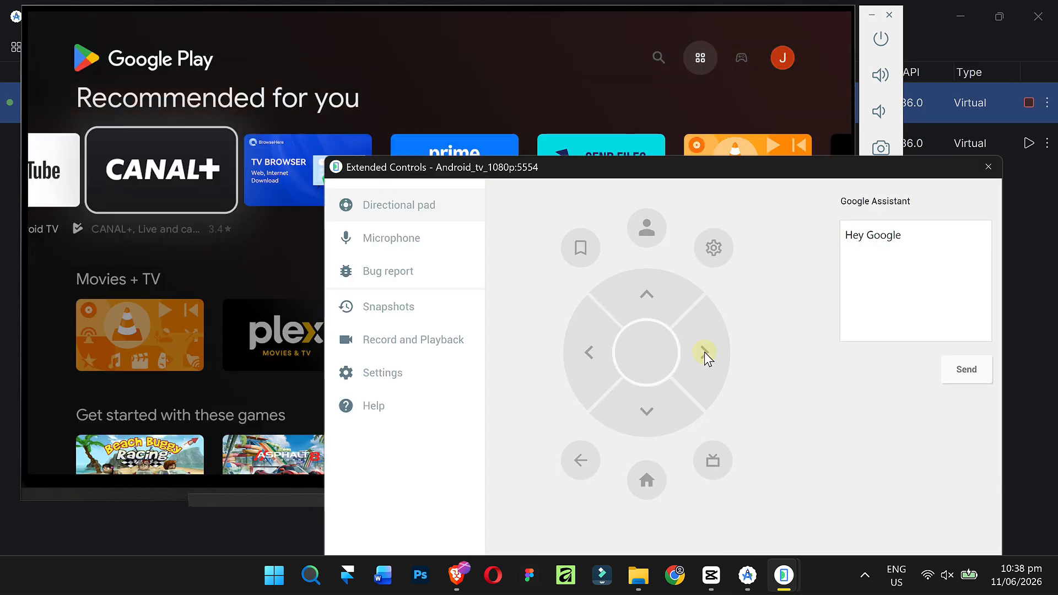
Step: Browse the Google Play rows with the directional pad, covering Recommended for you, Movies + TV, the games and Entertainment apps
triple_click(705, 354)
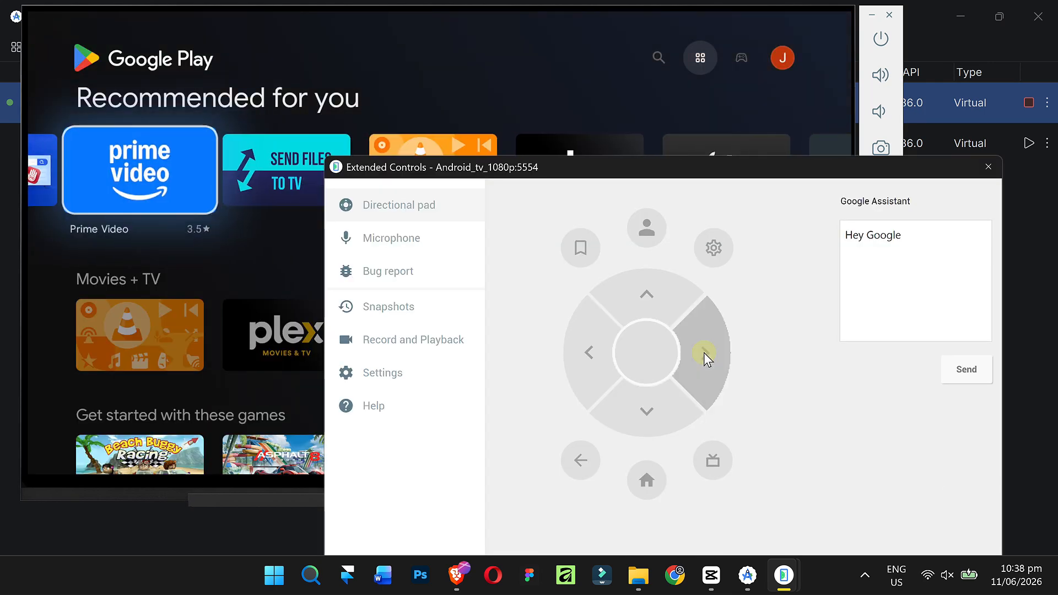
left_click(705, 354)
triple_click(704, 353)
left_click(674, 411)
double_click(706, 363)
left_click(706, 362)
left_click(654, 403)
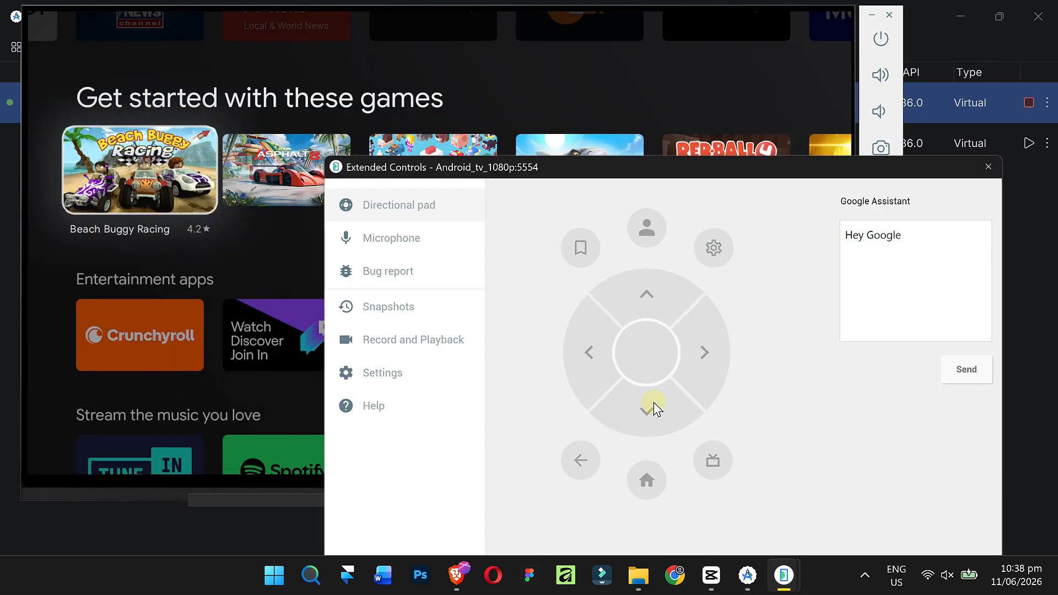
left_click(655, 403)
left_click(650, 405)
left_click(647, 303)
left_click(702, 342)
triple_click(702, 341)
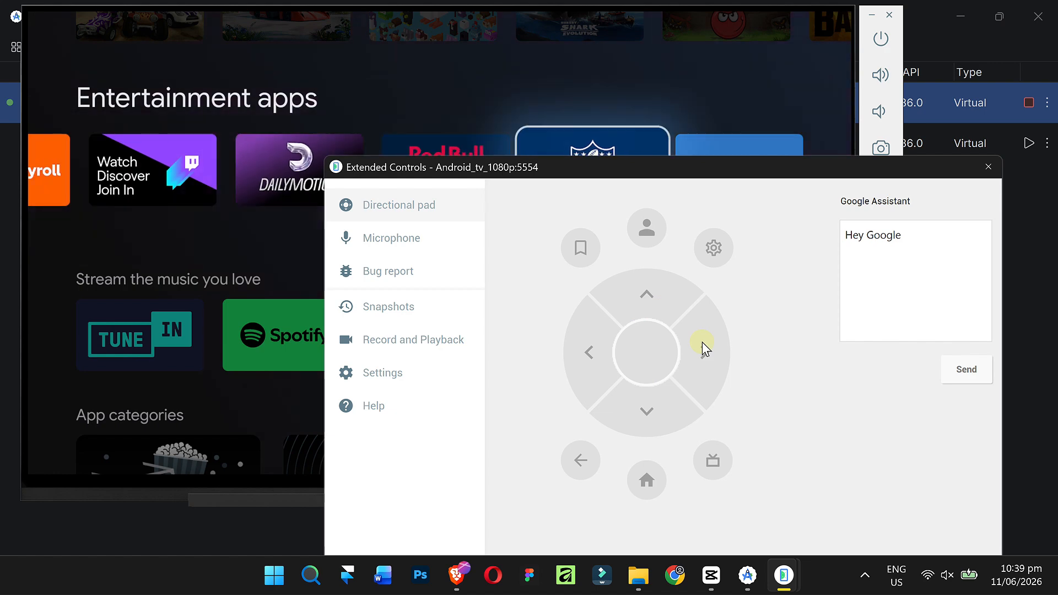
left_click(703, 342)
left_click(657, 295)
left_click(657, 295)
left_click(709, 345)
left_click(708, 345)
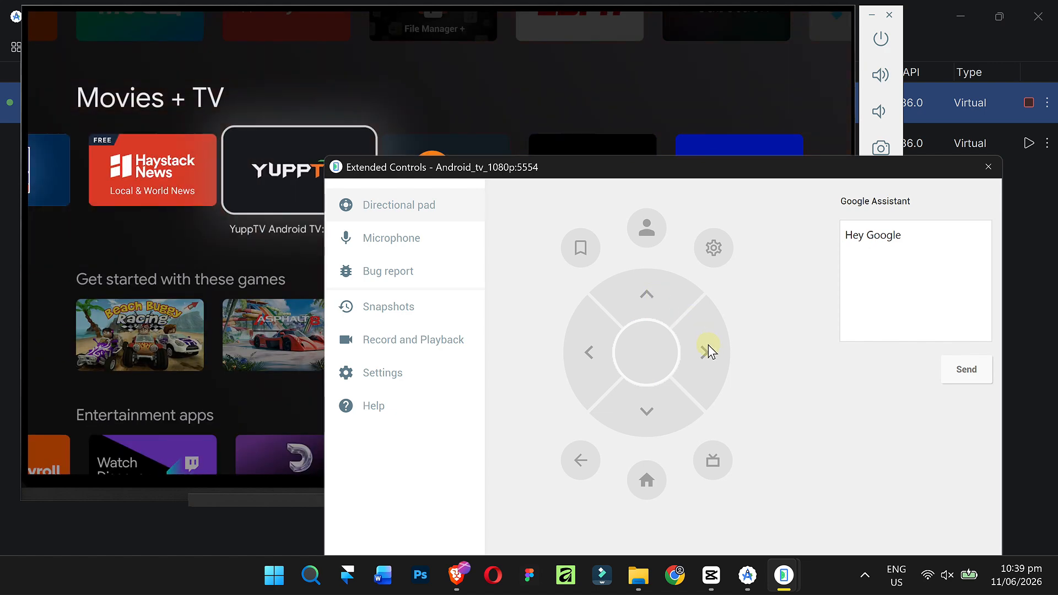
double_click(709, 345)
Step: Uncover more of the emulator screen and open the YuppTV Android TV: Live TV IPL page from the Movies + TV row
left_click_drag(682, 167, 699, 227)
double_click(615, 431)
double_click(614, 431)
double_click(711, 419)
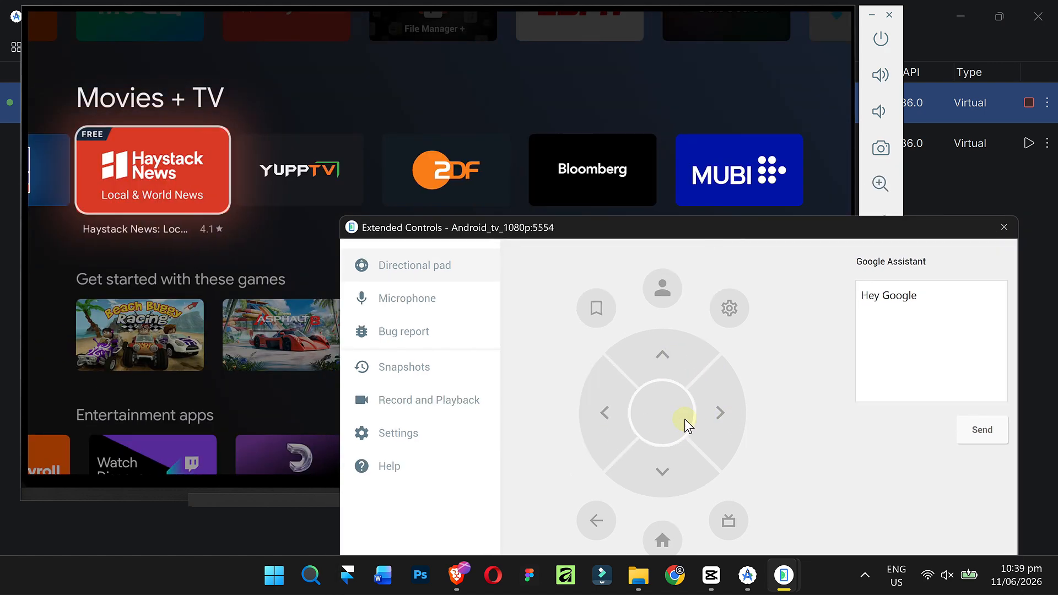
left_click(667, 416)
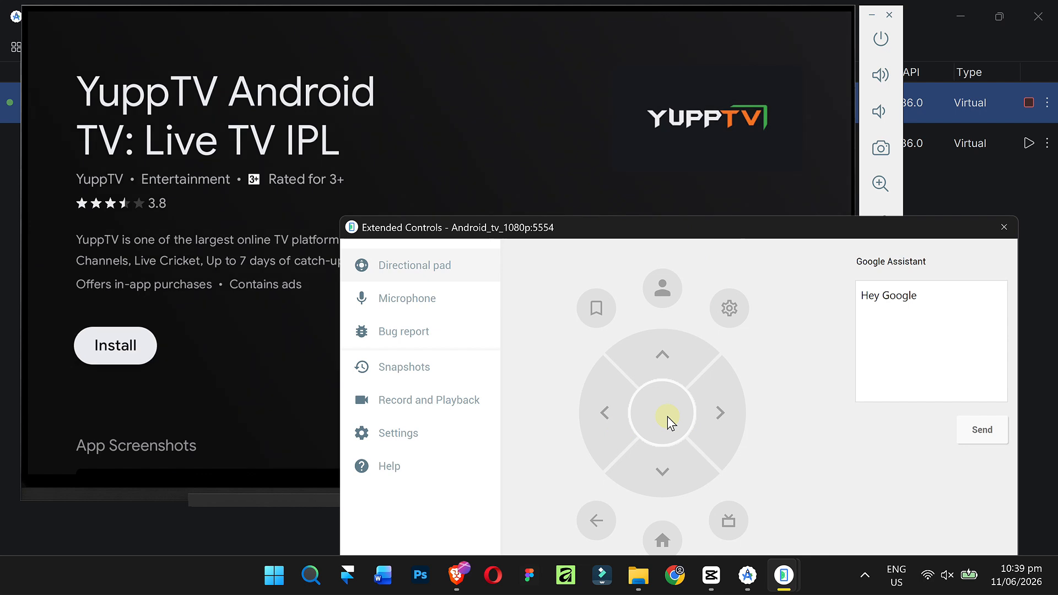
Step: Install YuppTV Android TV: Live TV IPL from its Google Play page using the directional pad
left_click(126, 353)
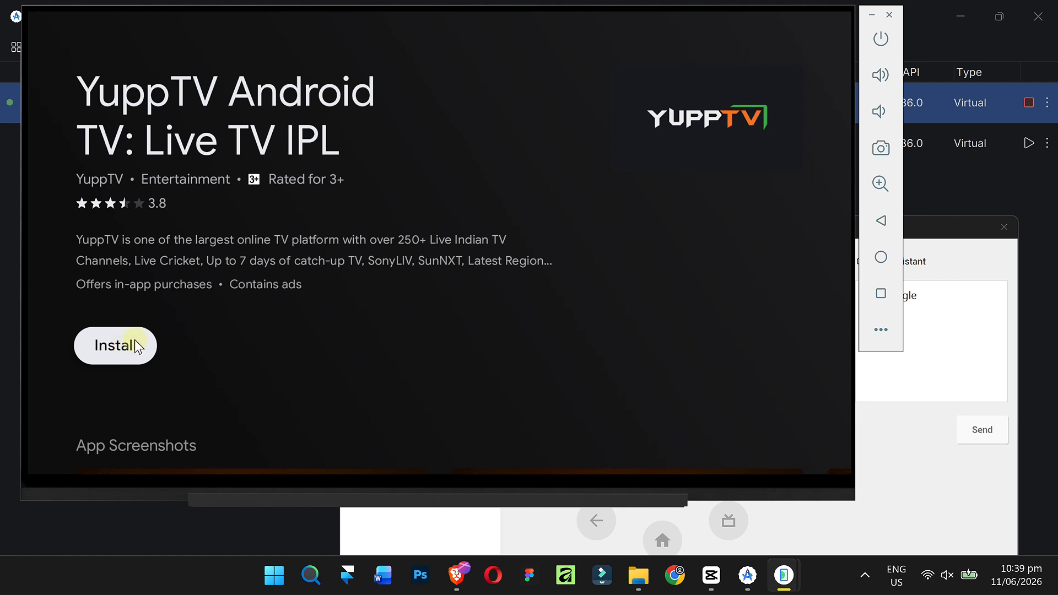
left_click(914, 438)
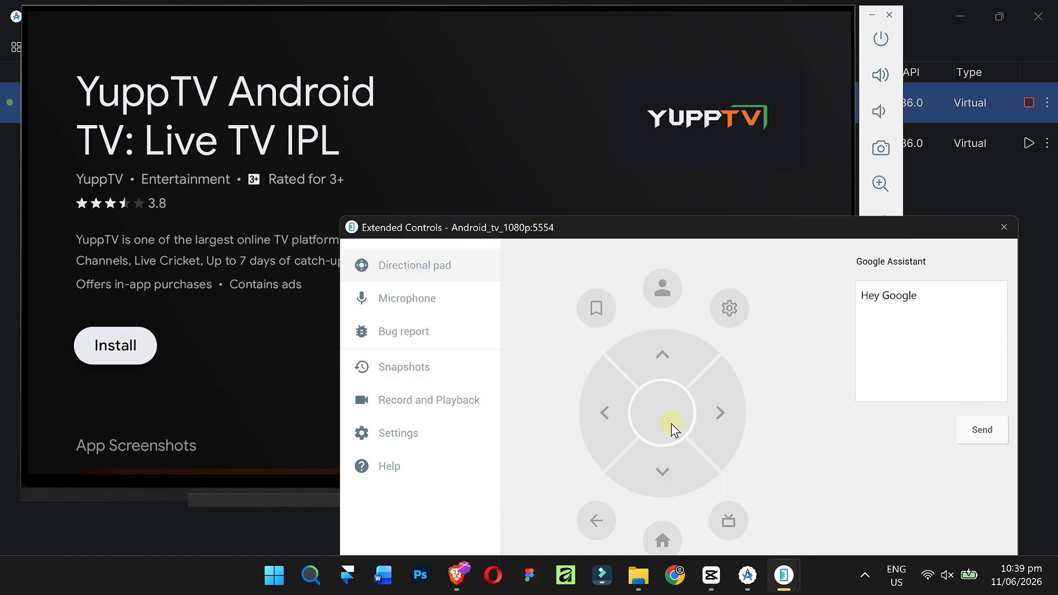
left_click(664, 420)
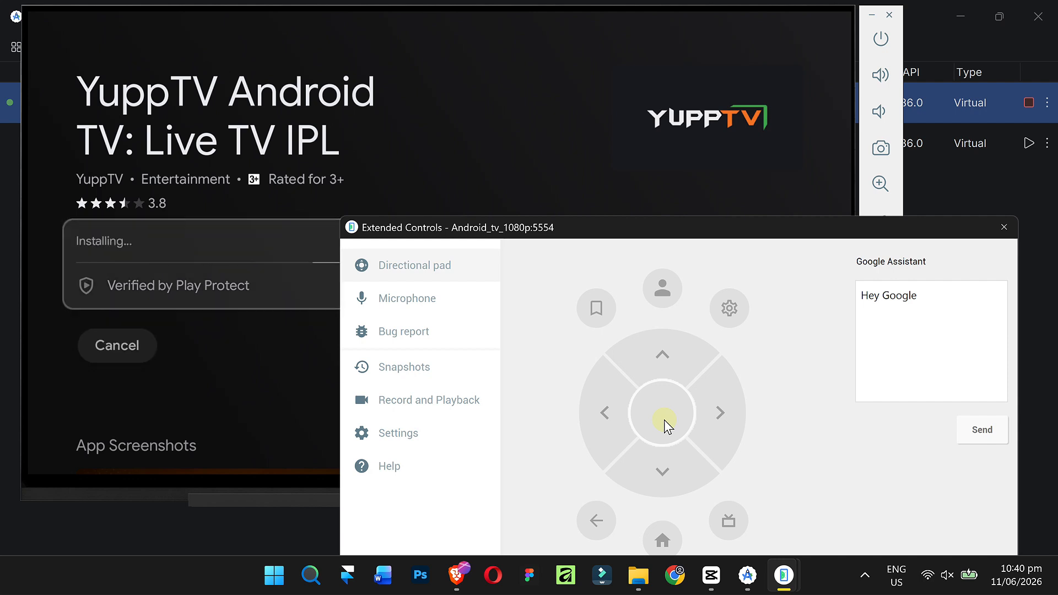
Step: Launch the installed YuppTV app from its Google Play page using the directional pad
left_click(552, 162)
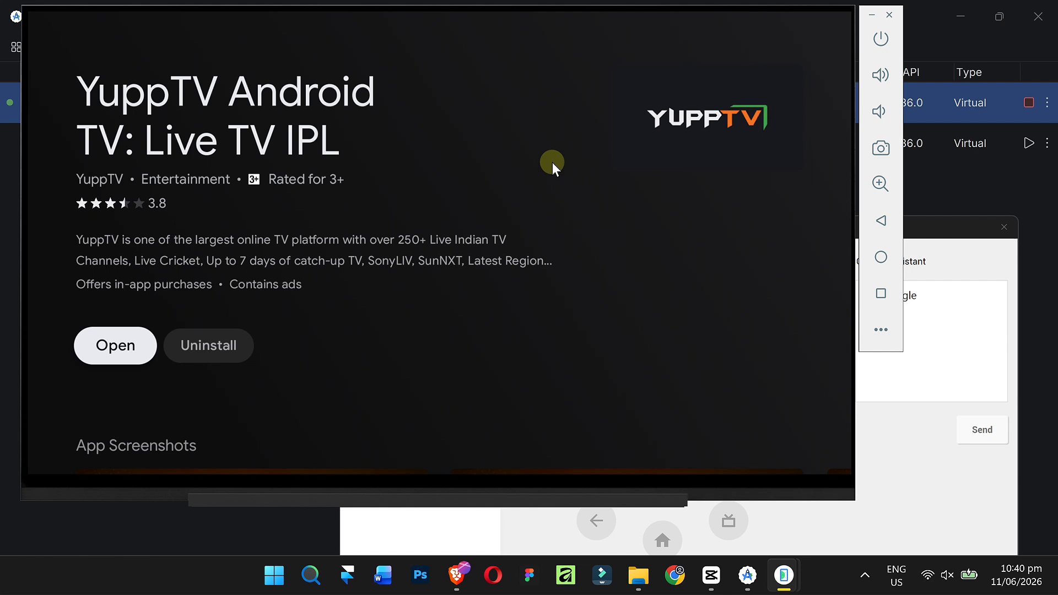
left_click(895, 494)
left_click(668, 412)
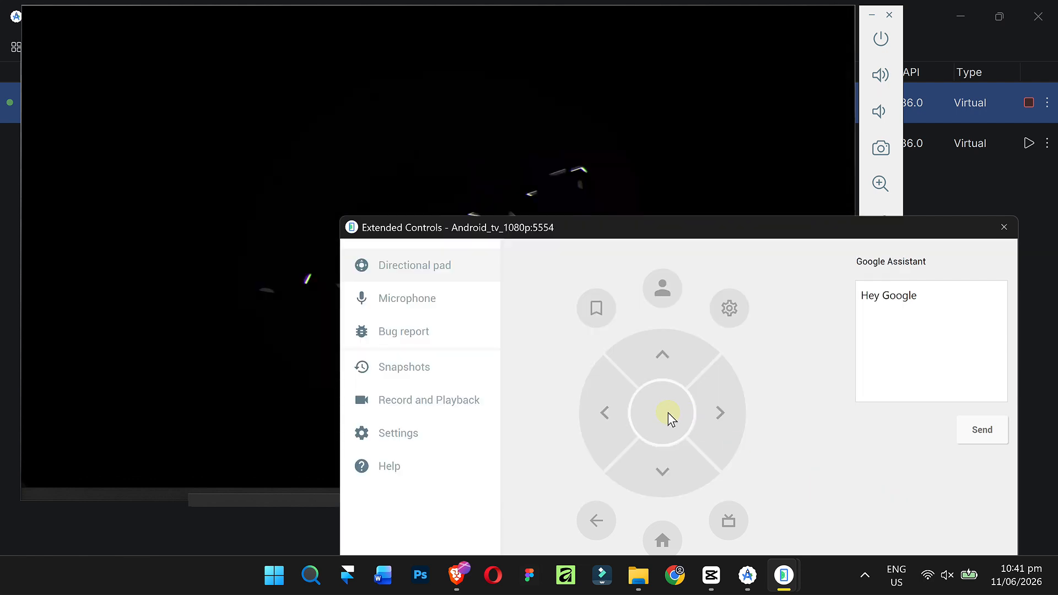
Step: Move through YuppTV's preferred languages with the directional pad and apply the selection with every language left checked
left_click(250, 405)
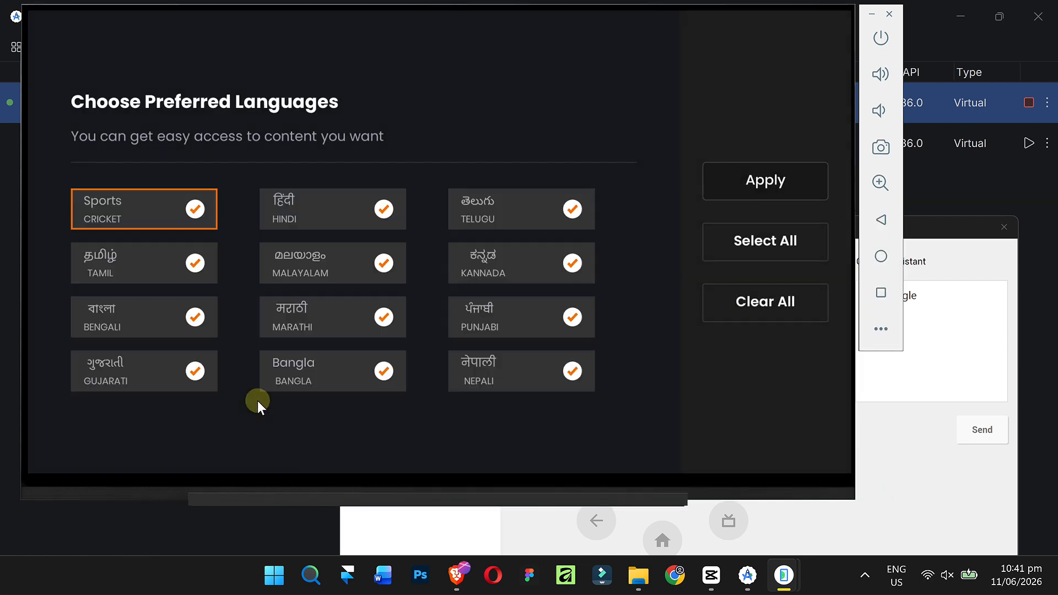
left_click(871, 500)
double_click(715, 410)
left_click(610, 408)
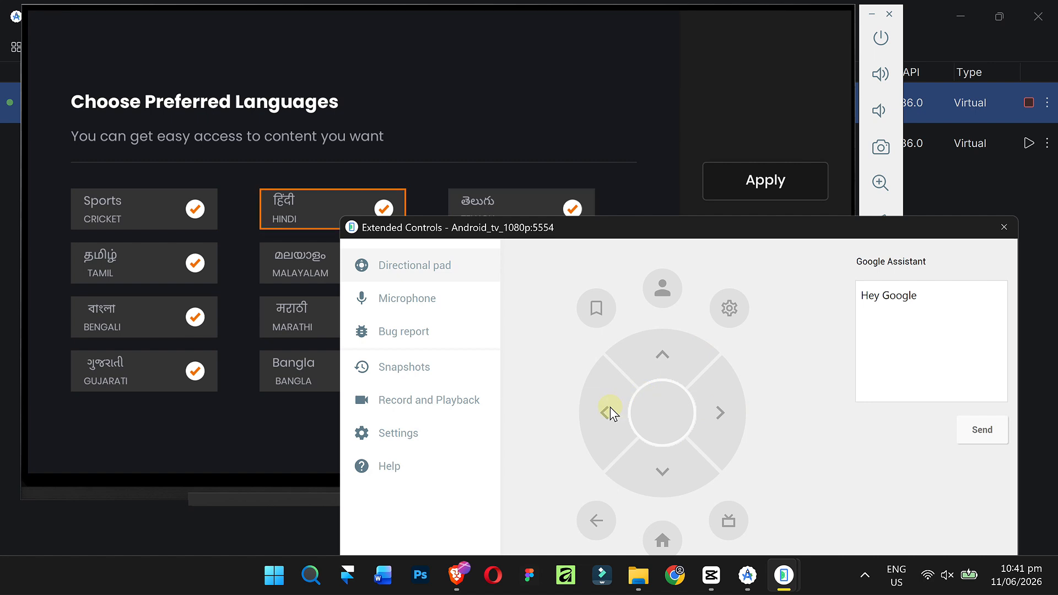
left_click(728, 433)
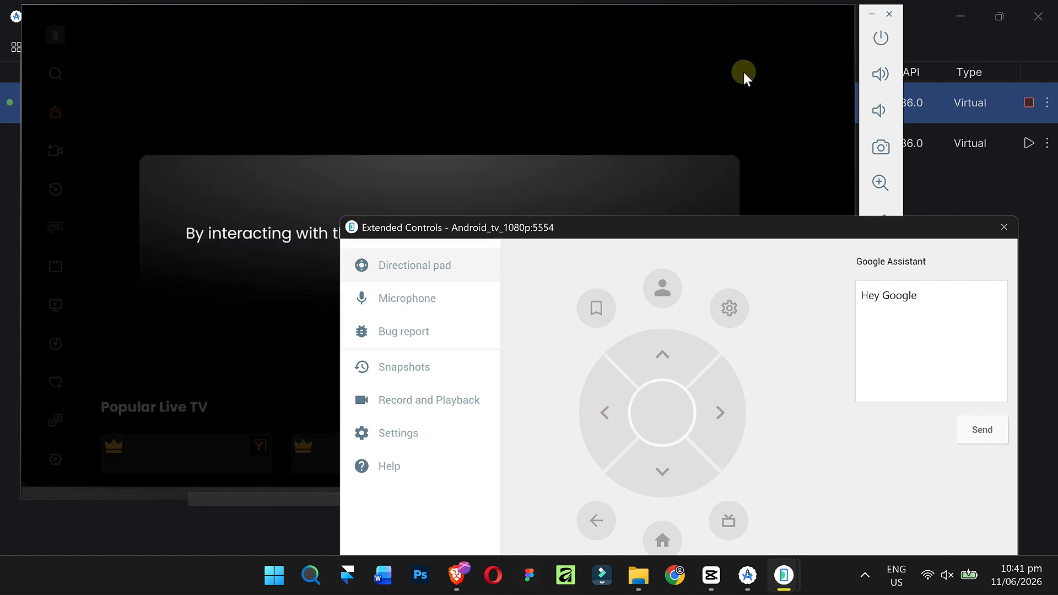
Step: Accept the interaction notice shown over YuppTV's home screen using the directional pad
left_click(742, 73)
left_click(688, 514)
left_click(679, 406)
Step: Browse YuppTV's home rows with the directional pad, including Popular Live TV, Most Popular Content, New Releases and New Channels
left_click(659, 484)
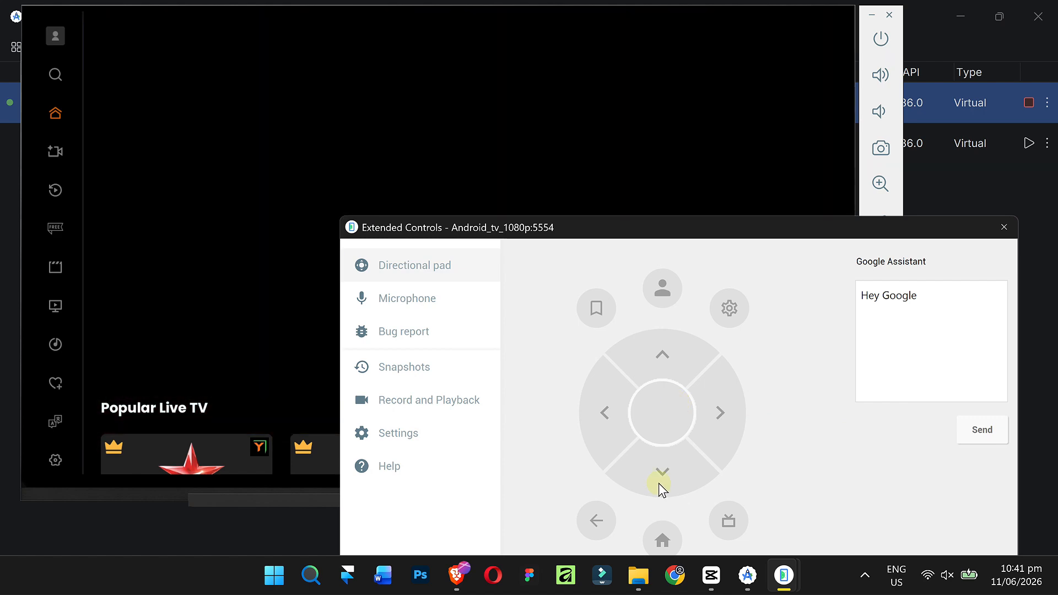
left_click(722, 415)
left_click(669, 468)
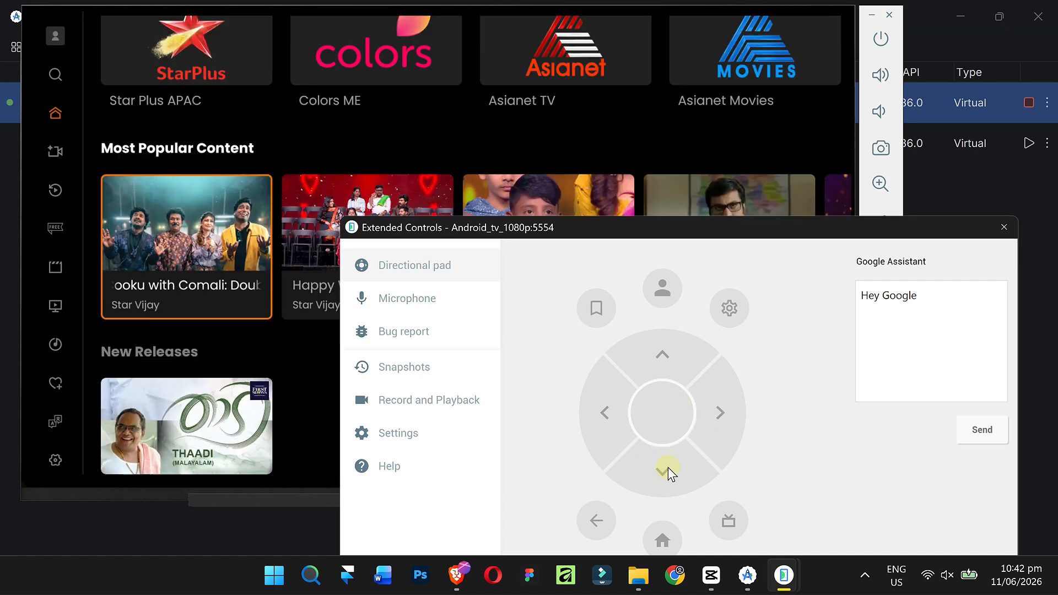
left_click(682, 362)
left_click(730, 423)
left_click(730, 423)
left_click(730, 422)
left_click(731, 423)
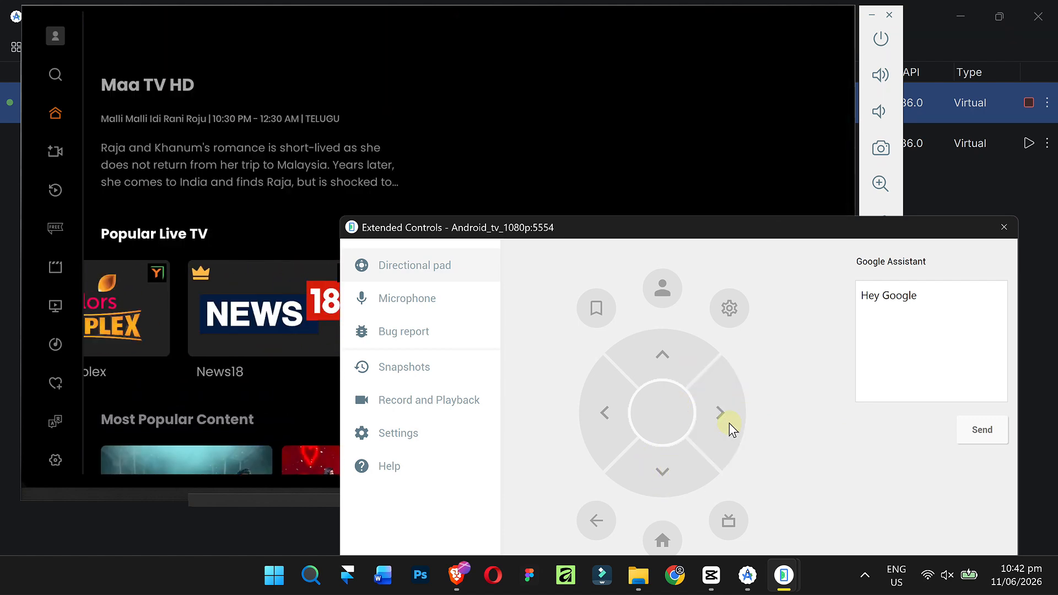
left_click(683, 477)
left_click(682, 476)
left_click(682, 475)
Step: View the details of the movie Thaadi from the New Releases row and return to YuppTV's home screen
left_click(661, 361)
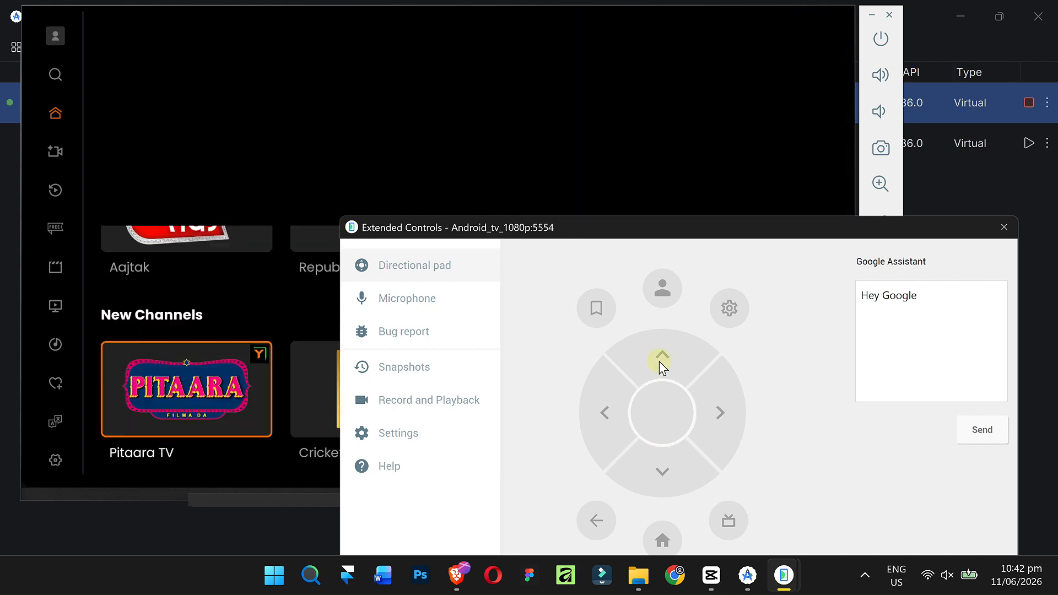
left_click(656, 373)
left_click(664, 411)
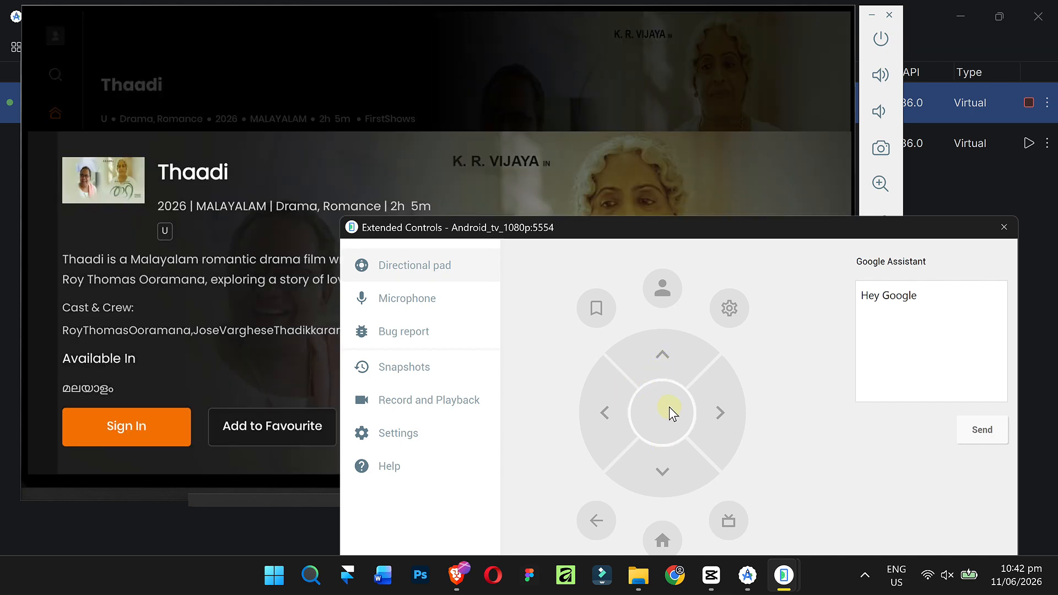
left_click(605, 502)
Step: Open the Live TV section from YuppTV's side navigation using the directional pad
left_click(605, 412)
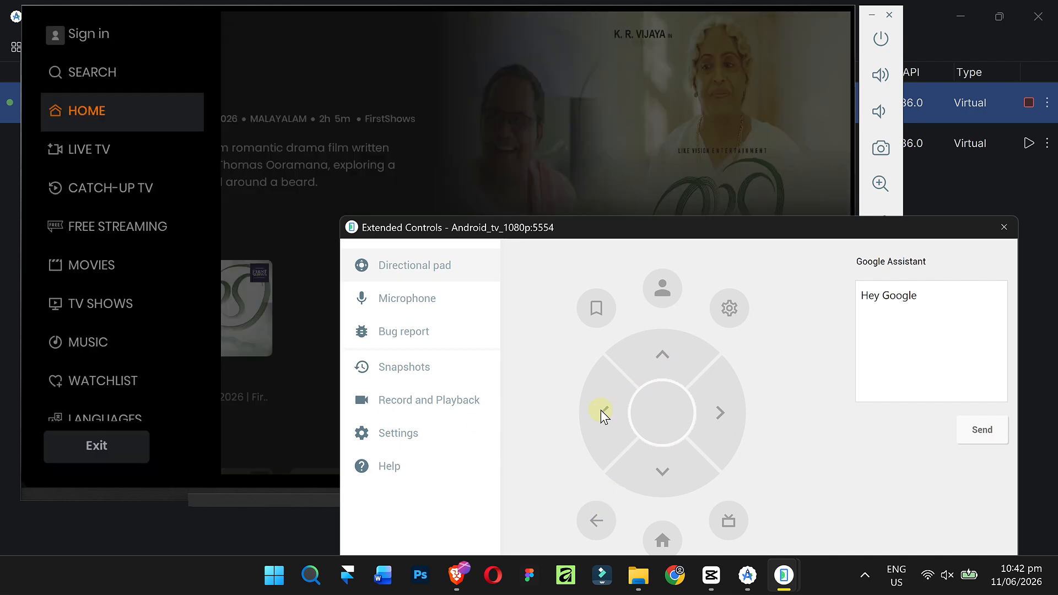
left_click(663, 470)
left_click(666, 362)
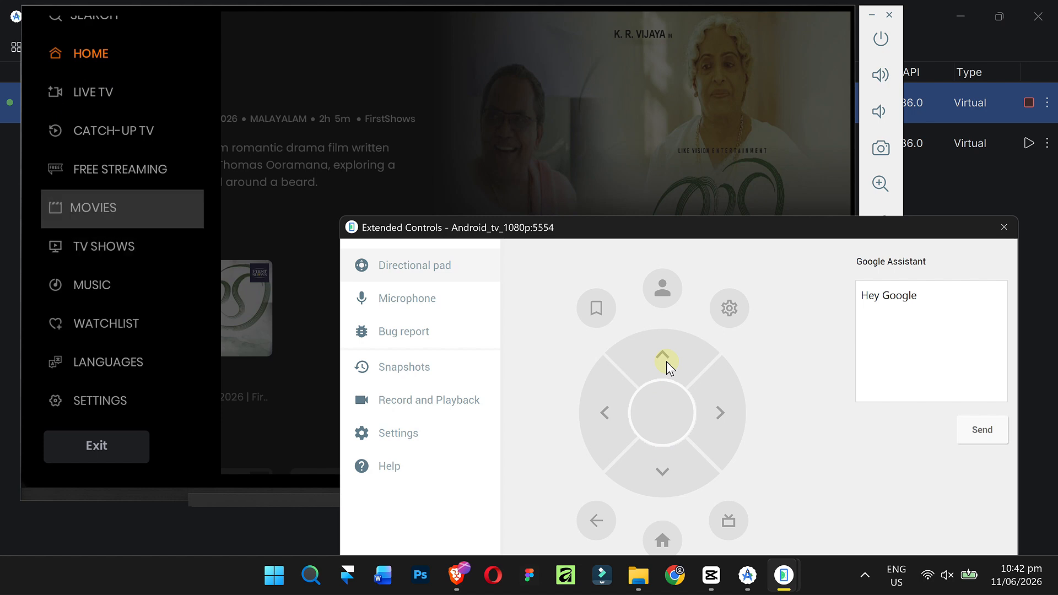
left_click(667, 426)
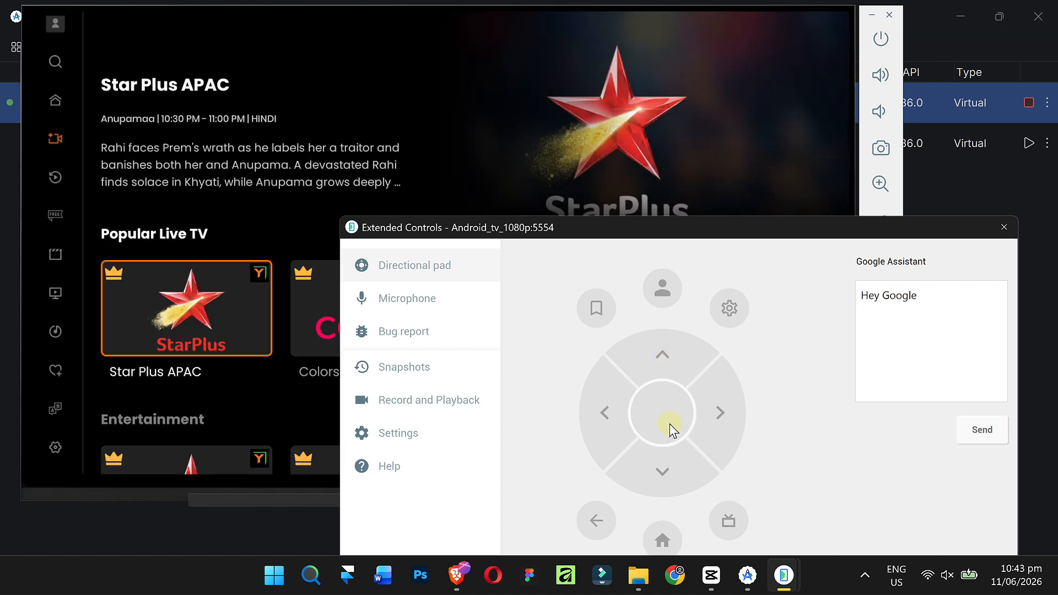
Step: Play the Star Plus APAC channel from the Popular Live TV row and bring the emulator screen to the front
left_click(672, 423)
left_click(679, 303)
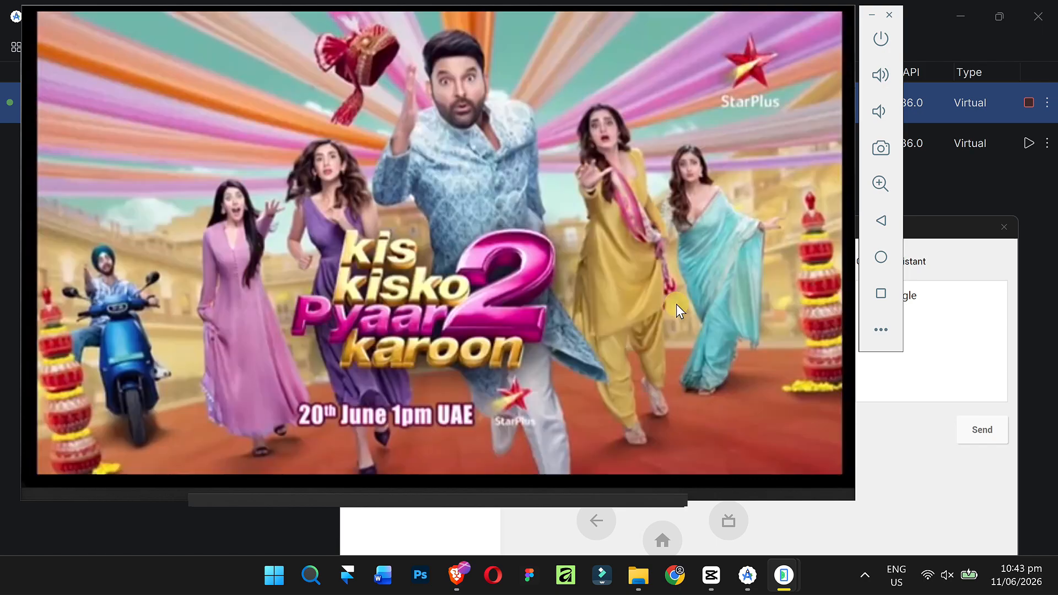
Step: Leave the YuppTV playback and return to the TV launcher's Apps screen with the emulator in front
left_click(935, 492)
left_click(661, 521)
left_click(824, 279)
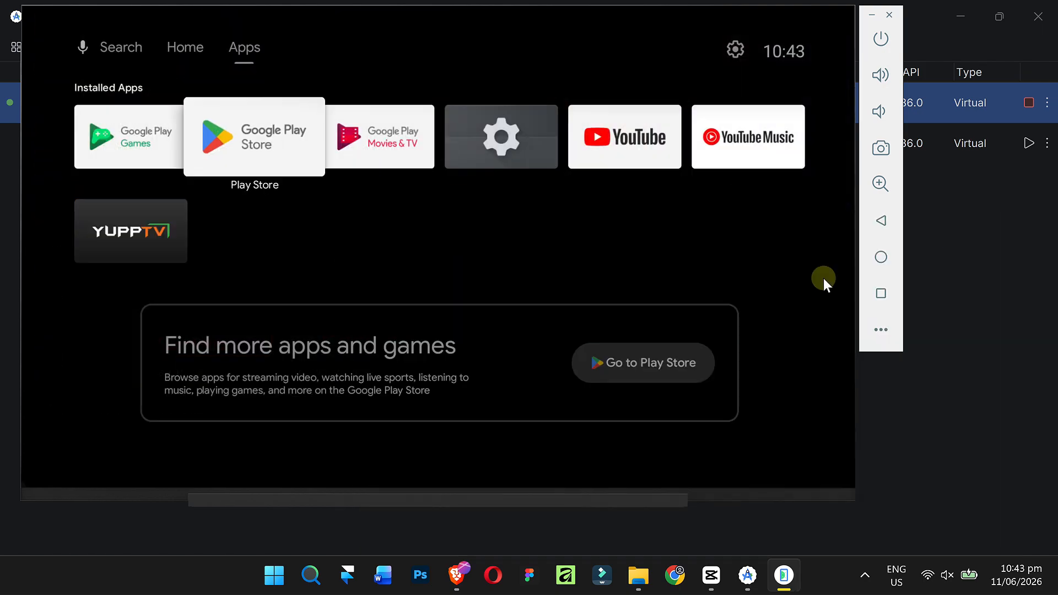